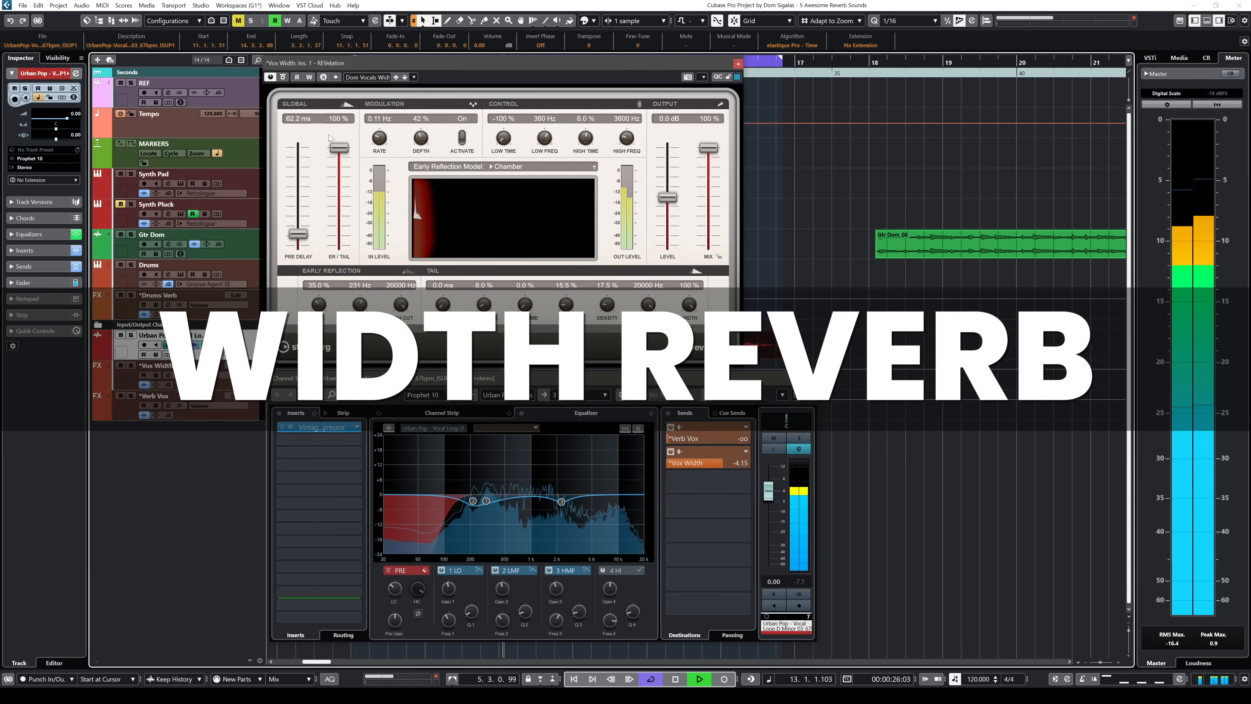
drag(333, 147, 339, 227)
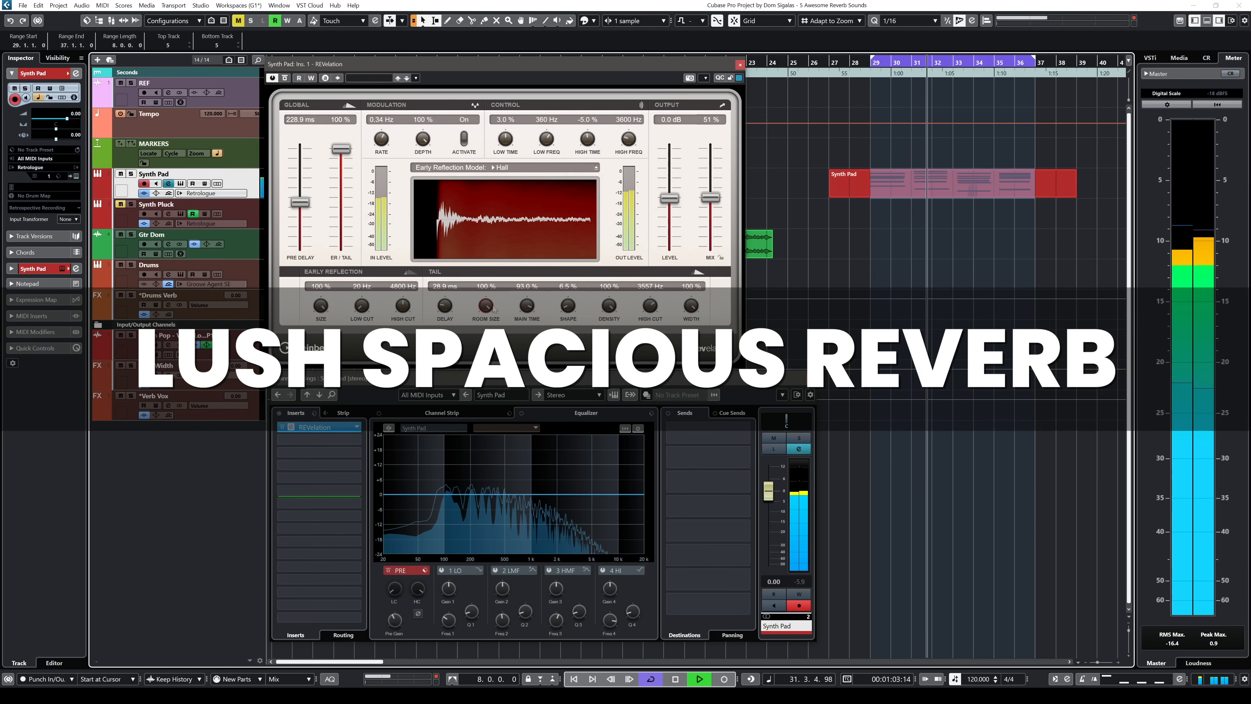
drag(523, 310, 571, 257)
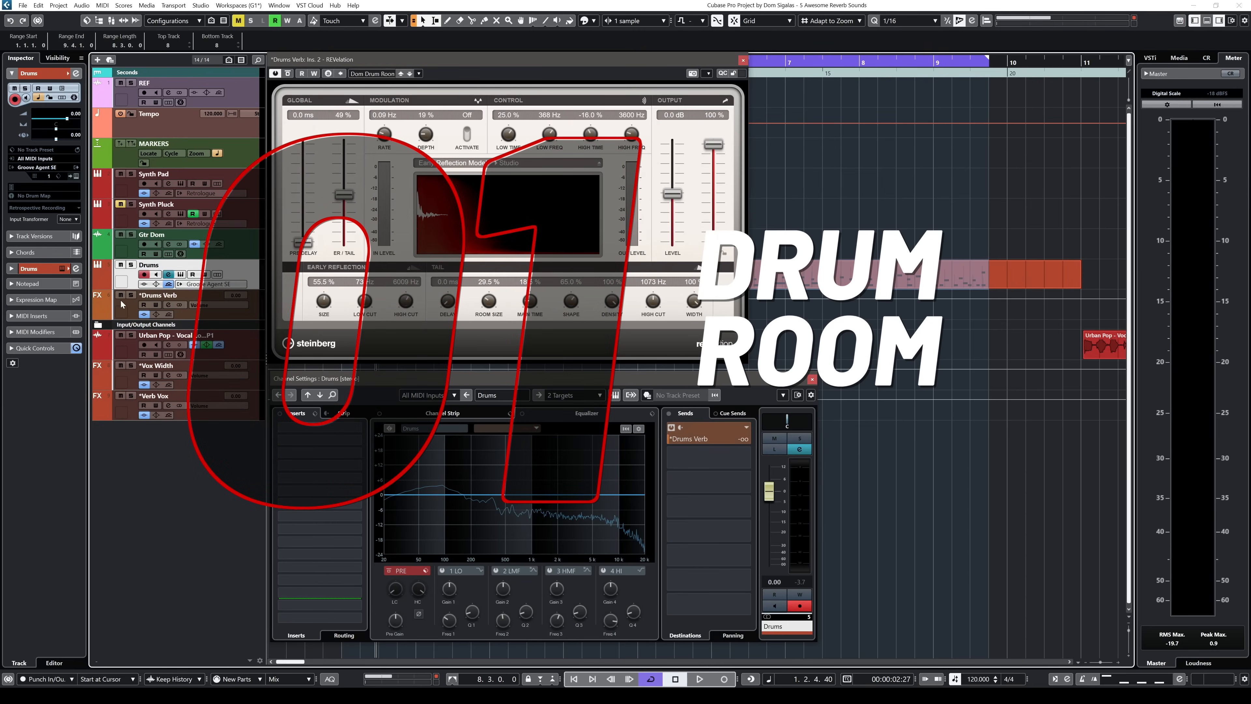
Open a fresh REVelation reverb in the second insert of the Drums Verb FX channel and place its window above the channel settings.
click(132, 309)
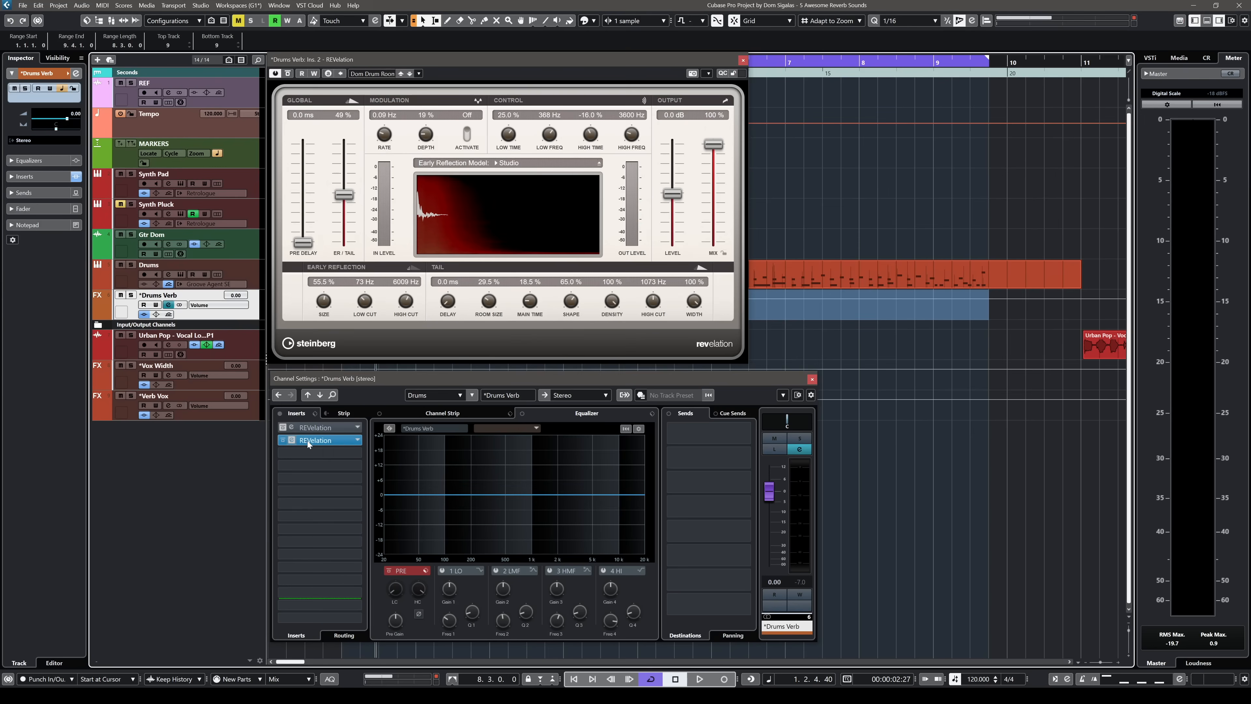
click(252, 282)
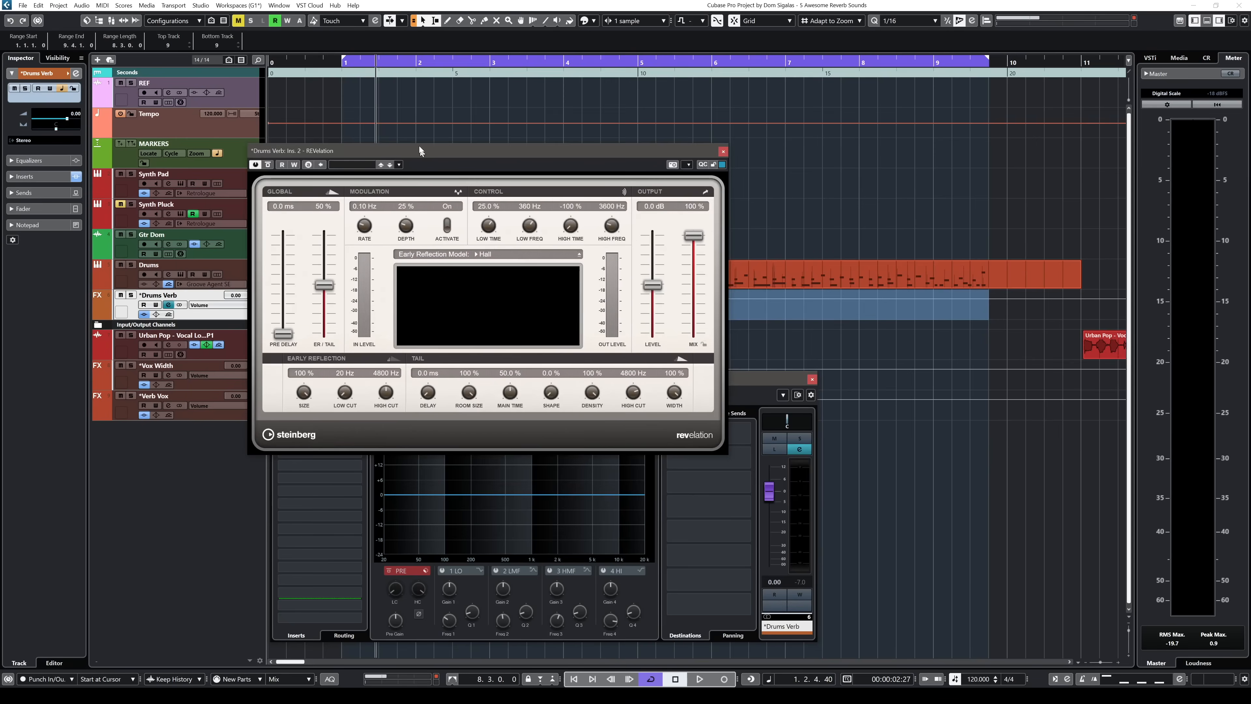
drag(419, 146, 439, 60)
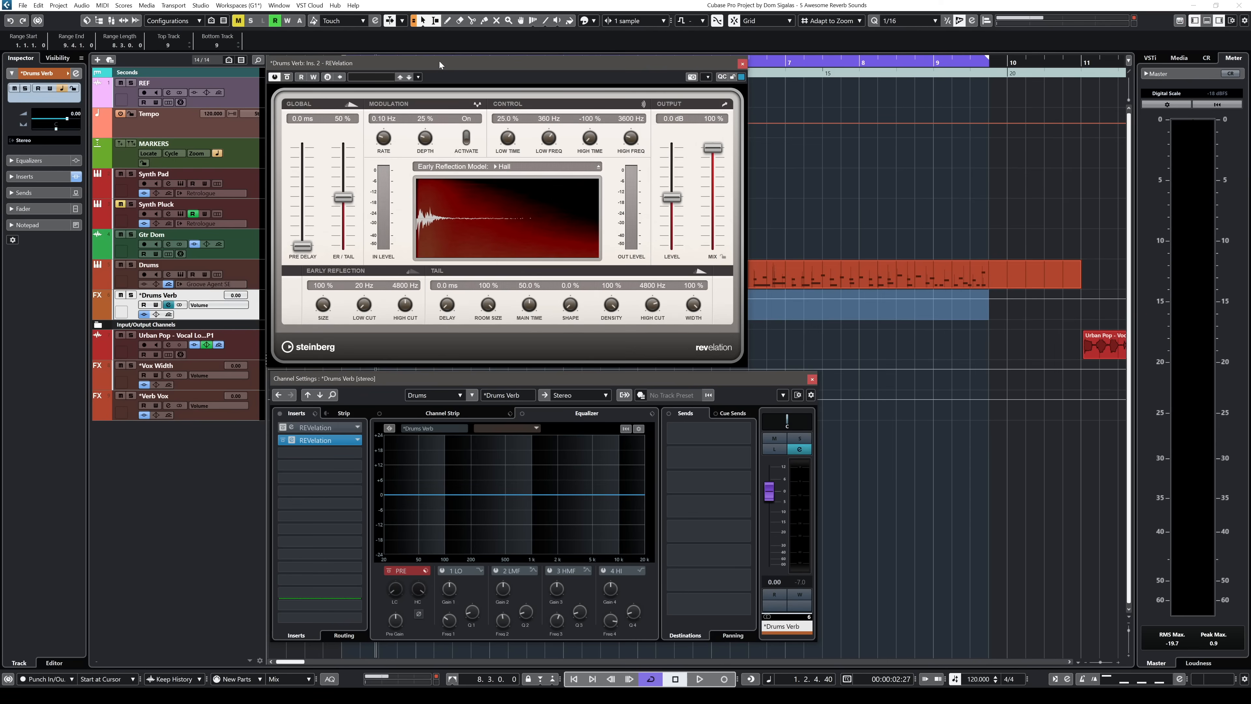
Audition the Drums track through the reverb, setting the ER/Tail mix to 0 % and the early reflection model to Studio.
click(241, 269)
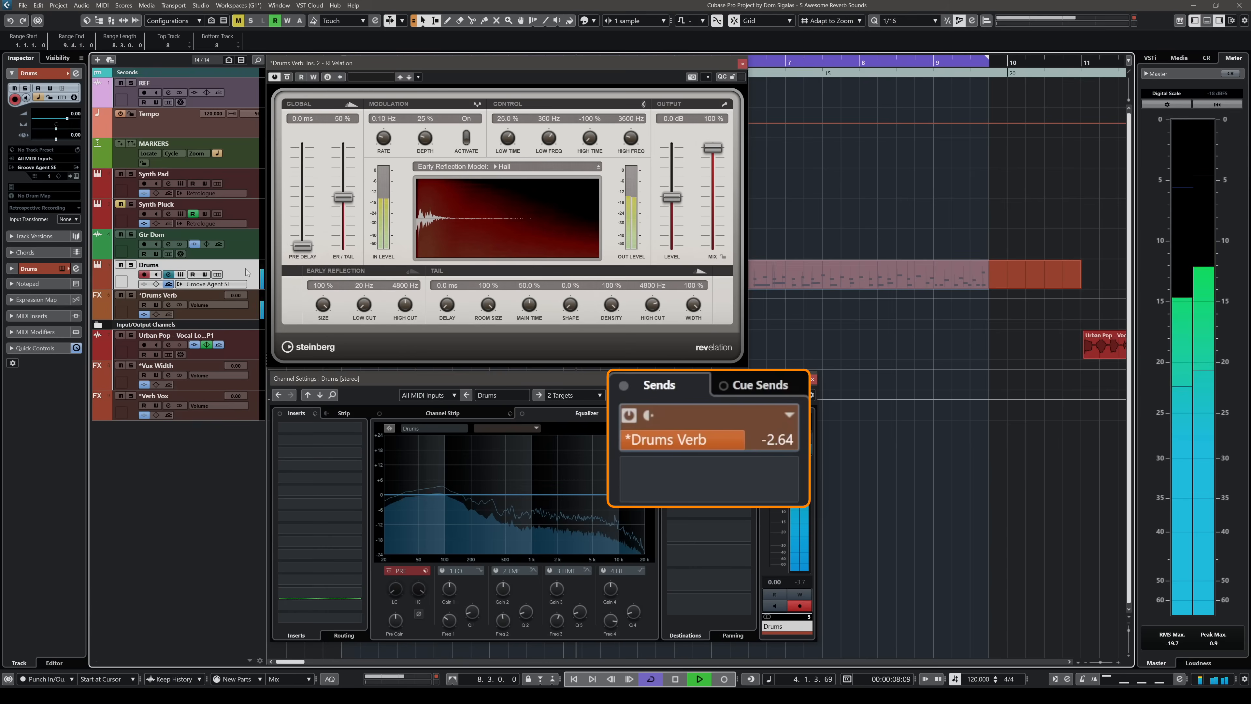
key(space)
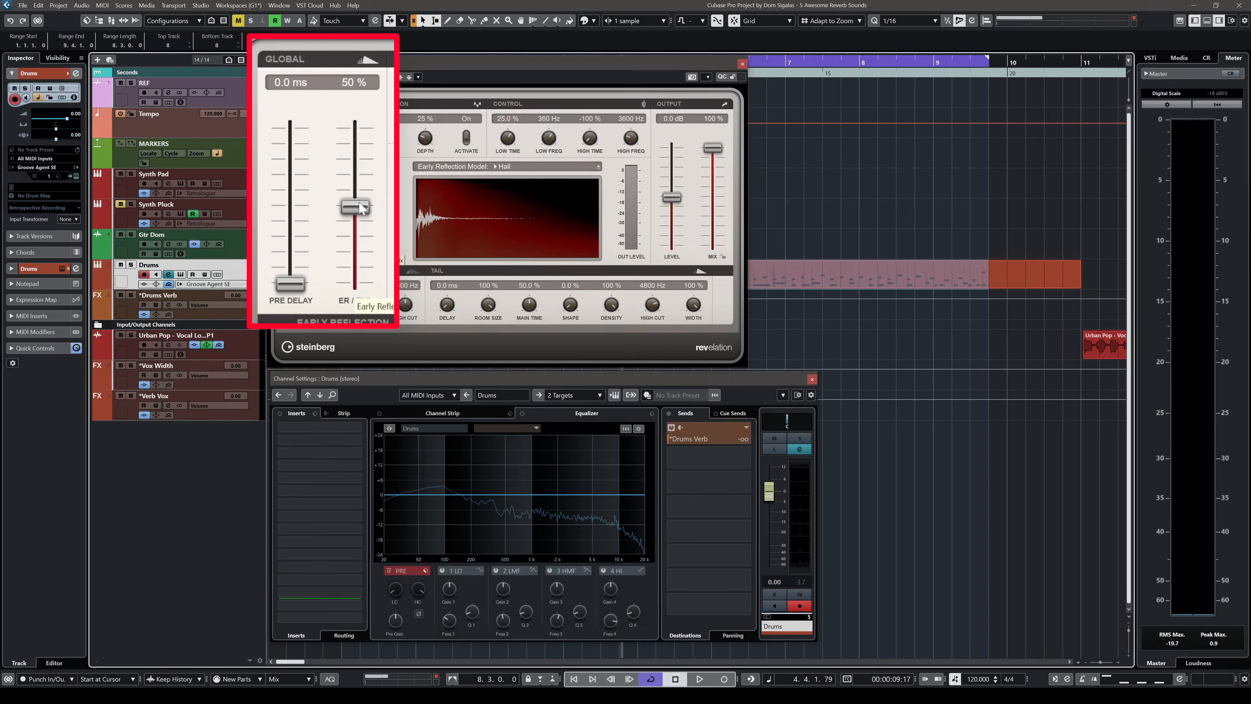
drag(346, 197, 356, 244)
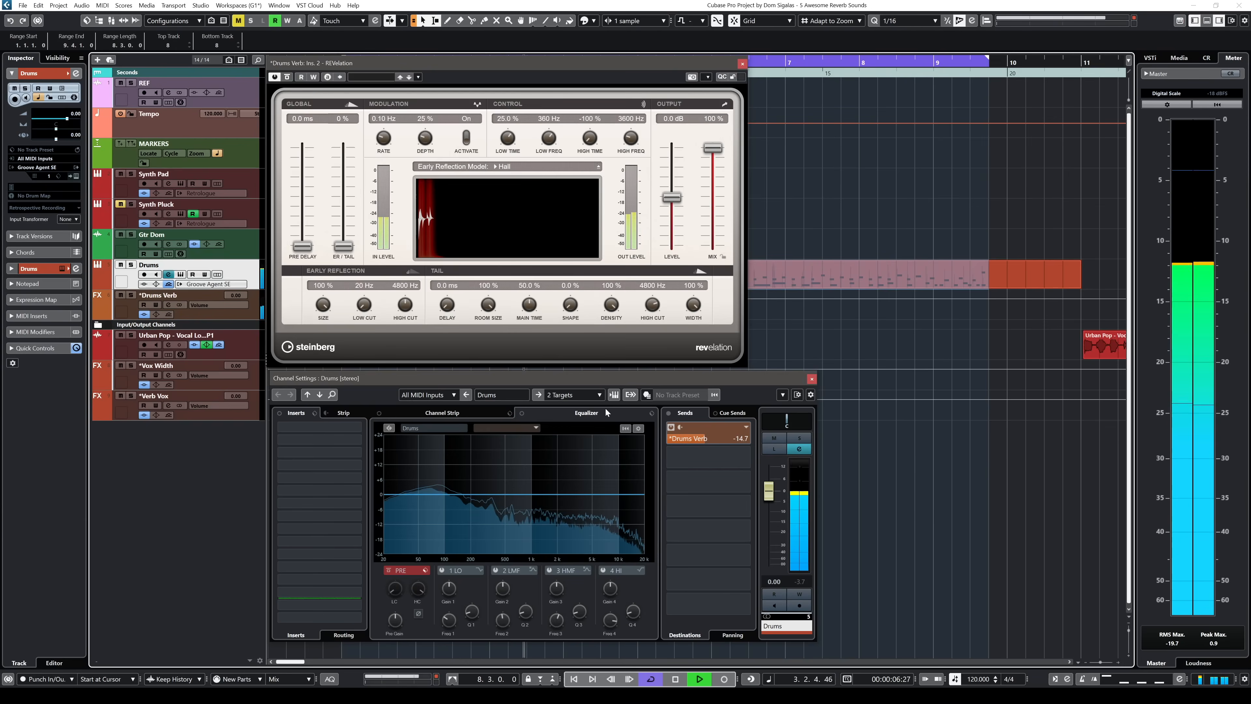
key(space)
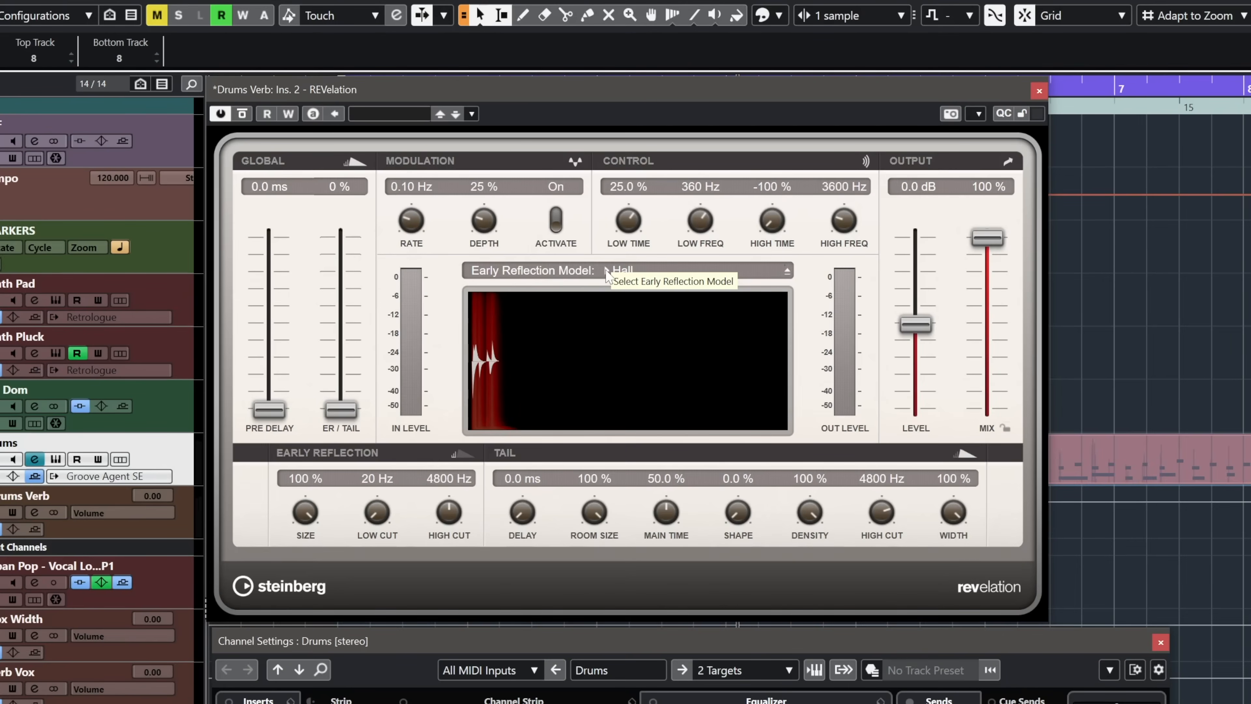
click(605, 270)
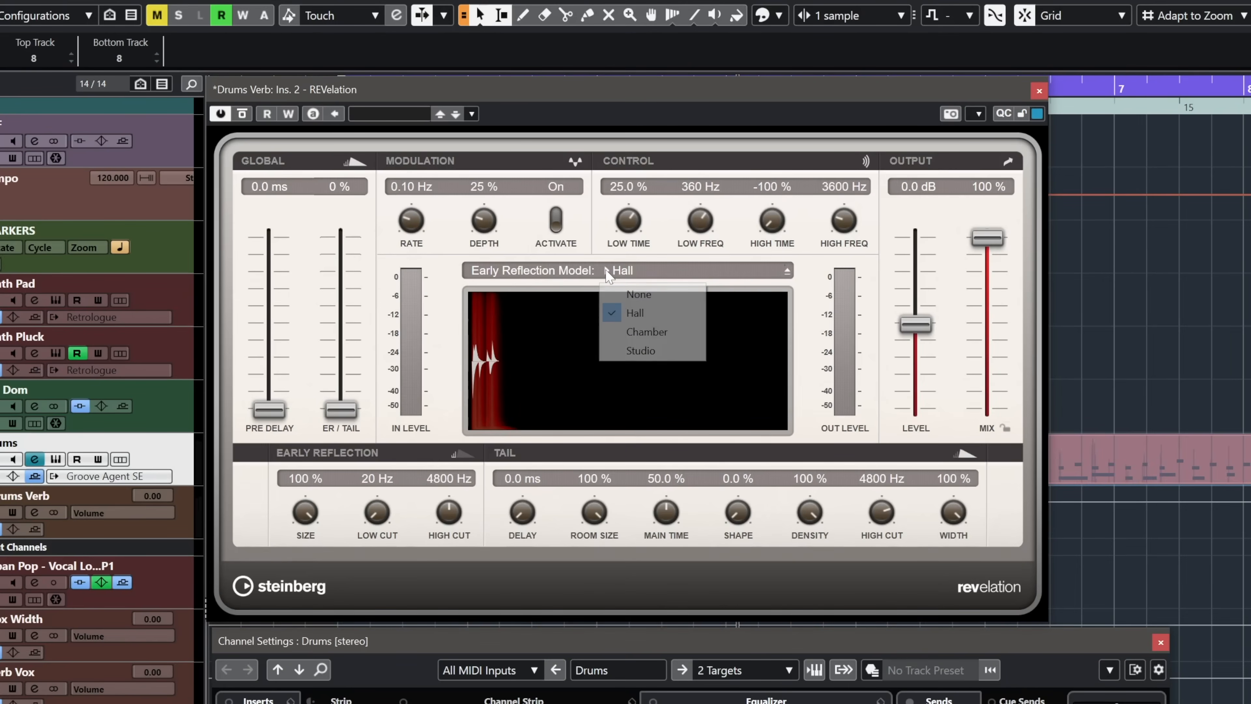
click(622, 343)
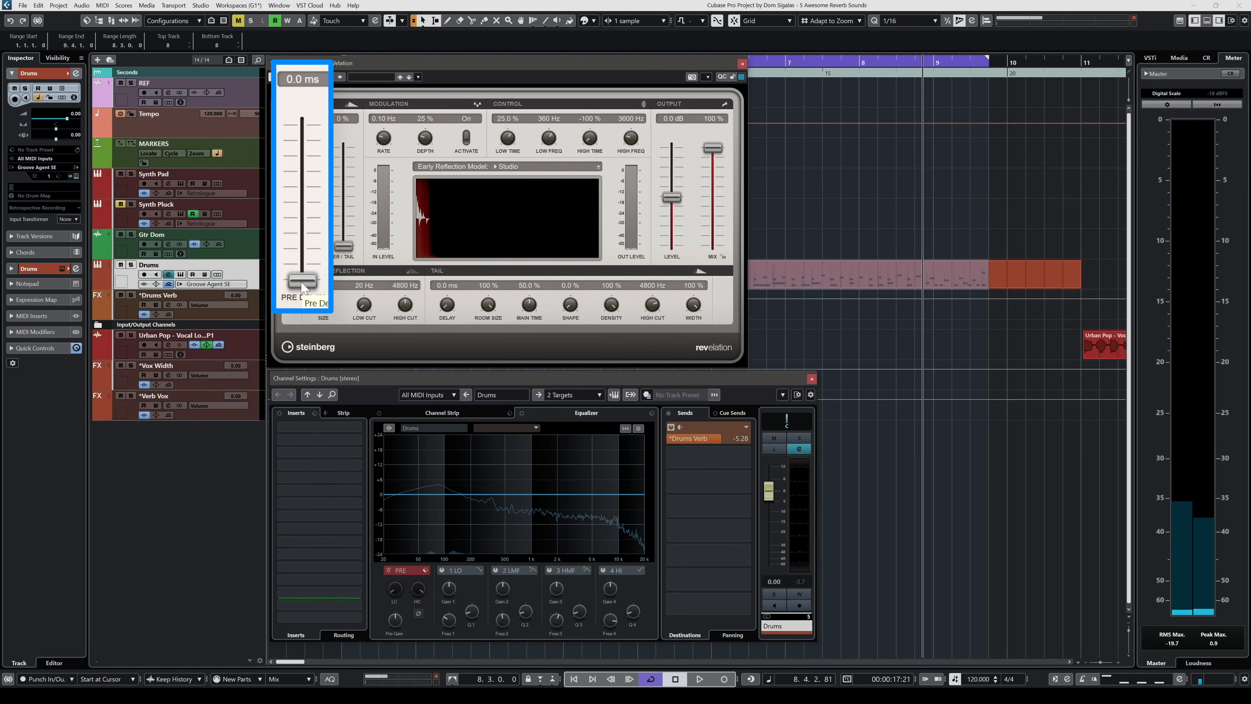
Try a longer pre-delay of about 80 ms and more while the drum loop plays.
drag(301, 282, 301, 260)
key(space)
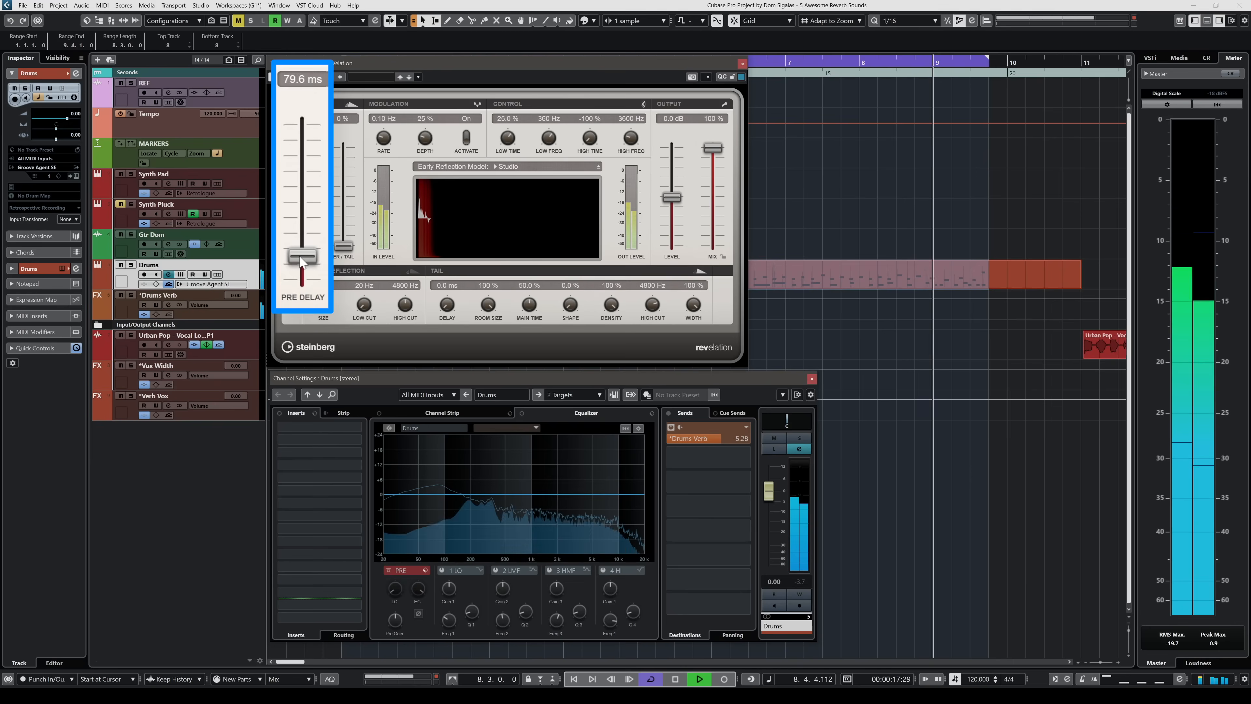
drag(301, 262, 303, 238)
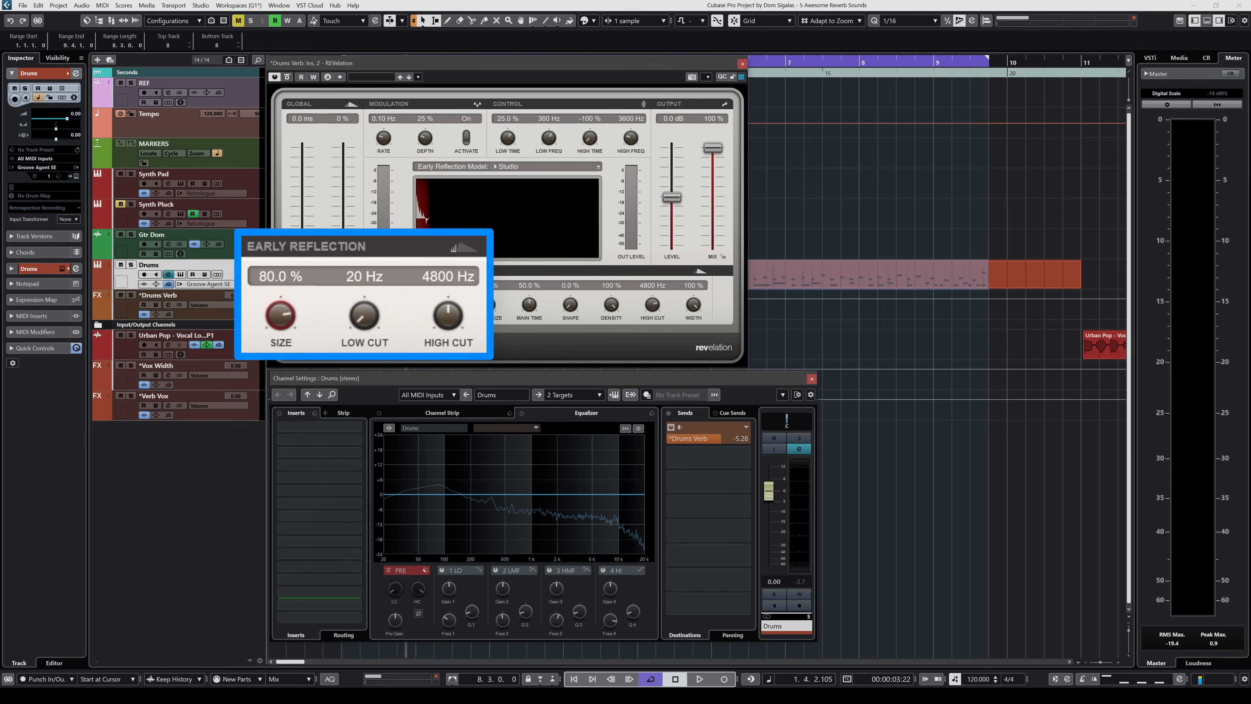
Set the early reflection size to 70 % and its low cut to 133 Hz while listening to the drums.
drag(285, 310, 370, 286)
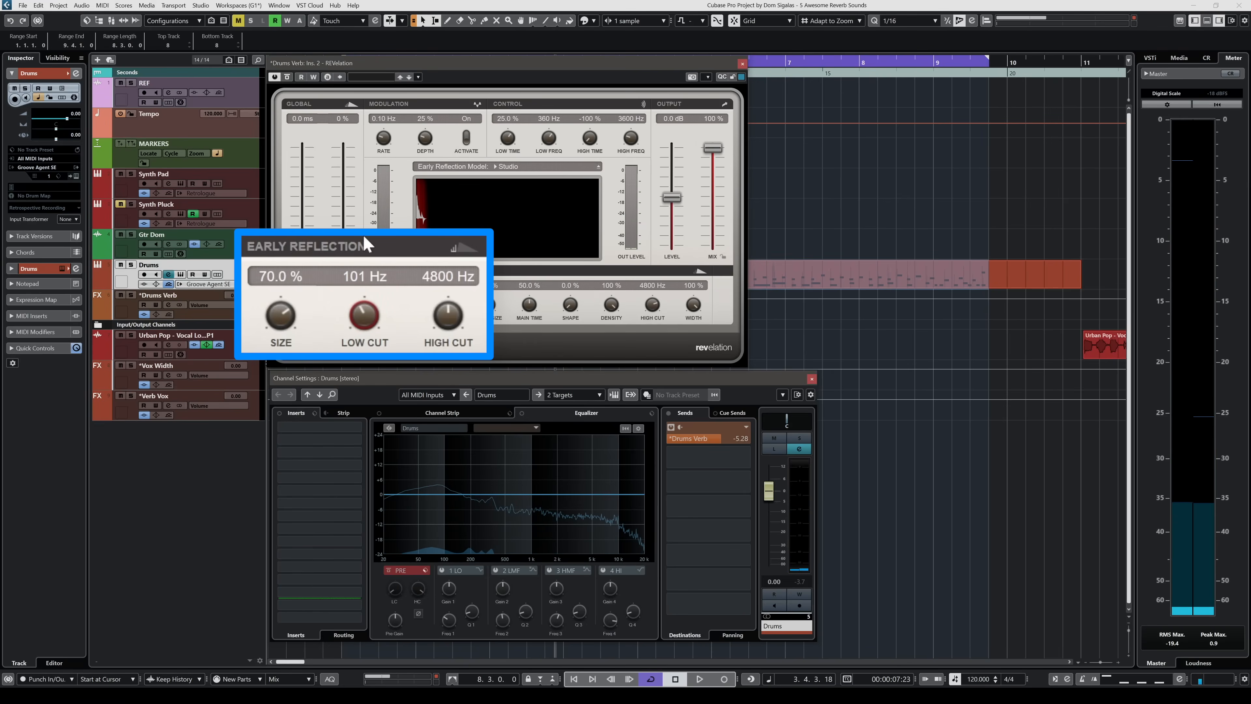
drag(364, 237, 365, 218)
key(space)
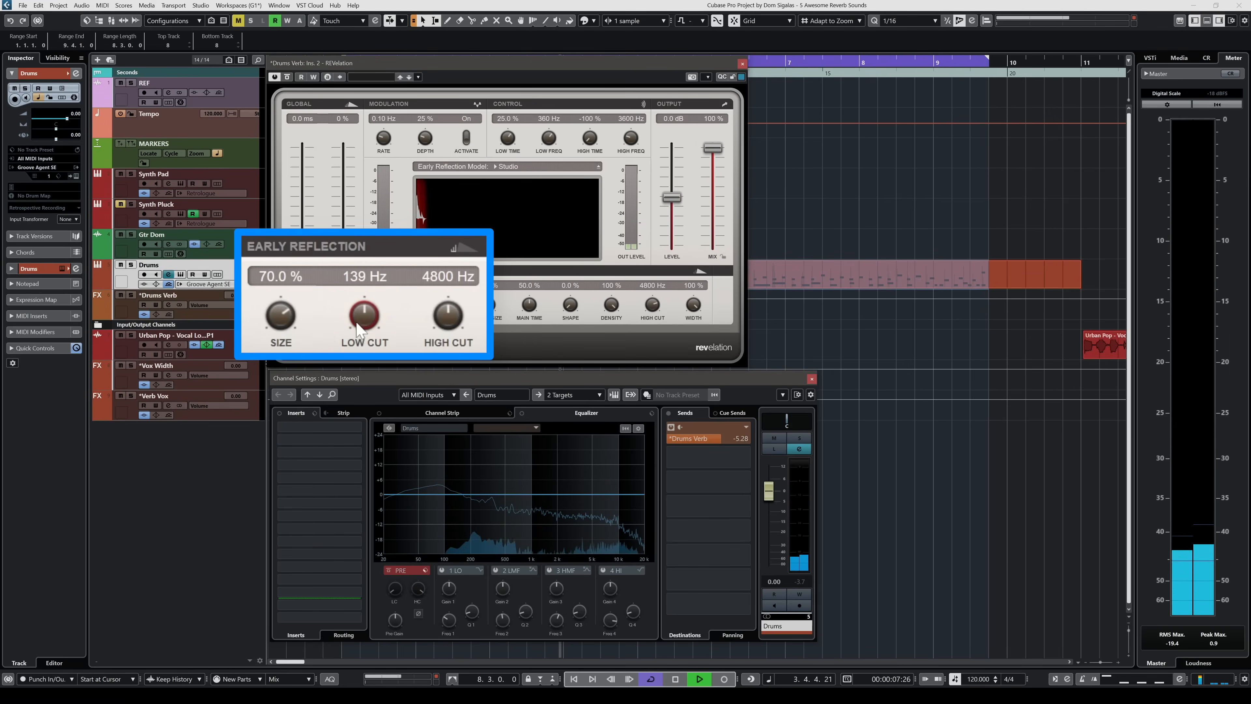
drag(365, 318, 365, 325)
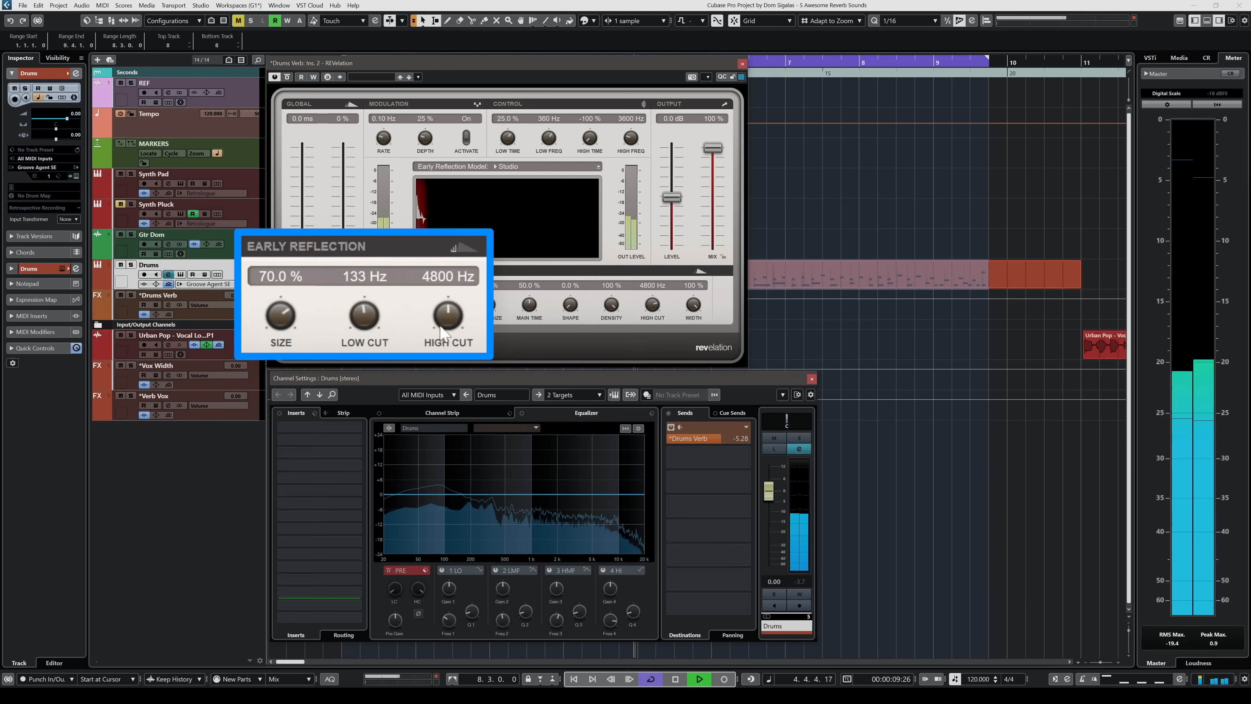
Sweep the early reflection high cut during playback and set it to 4454 Hz.
drag(448, 318, 451, 244)
drag(449, 318, 454, 336)
key(space)
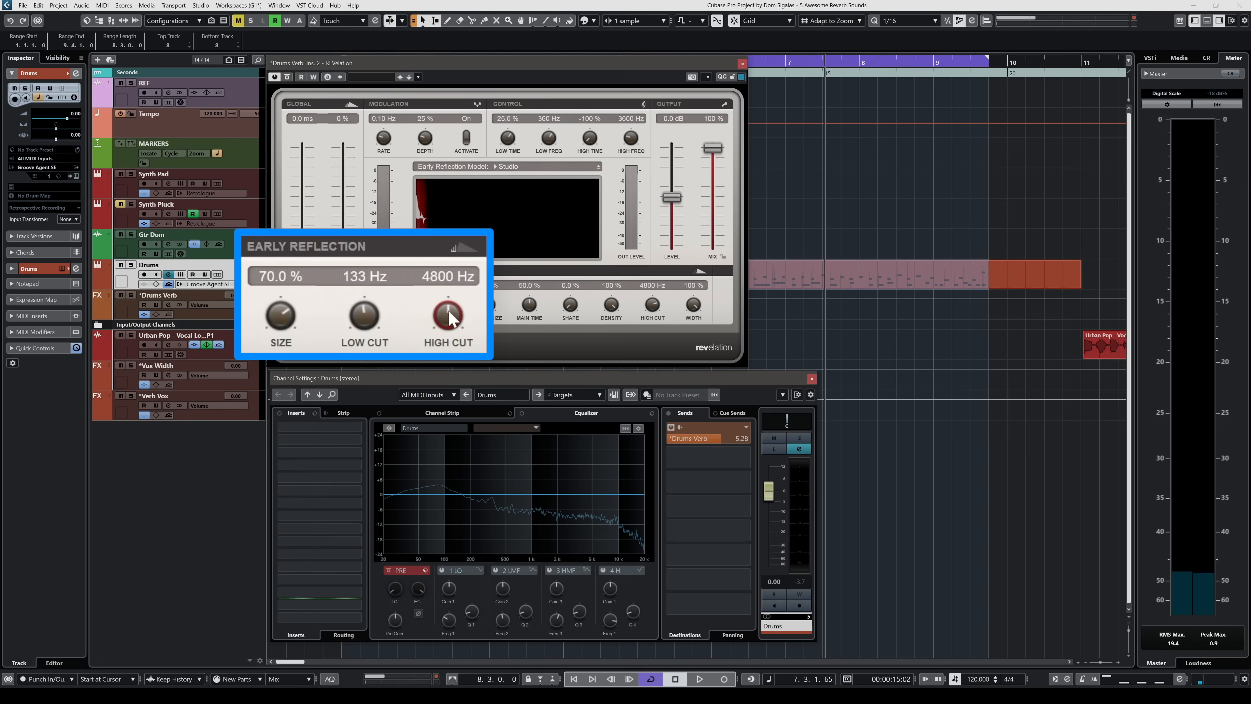
drag(454, 326, 454, 319)
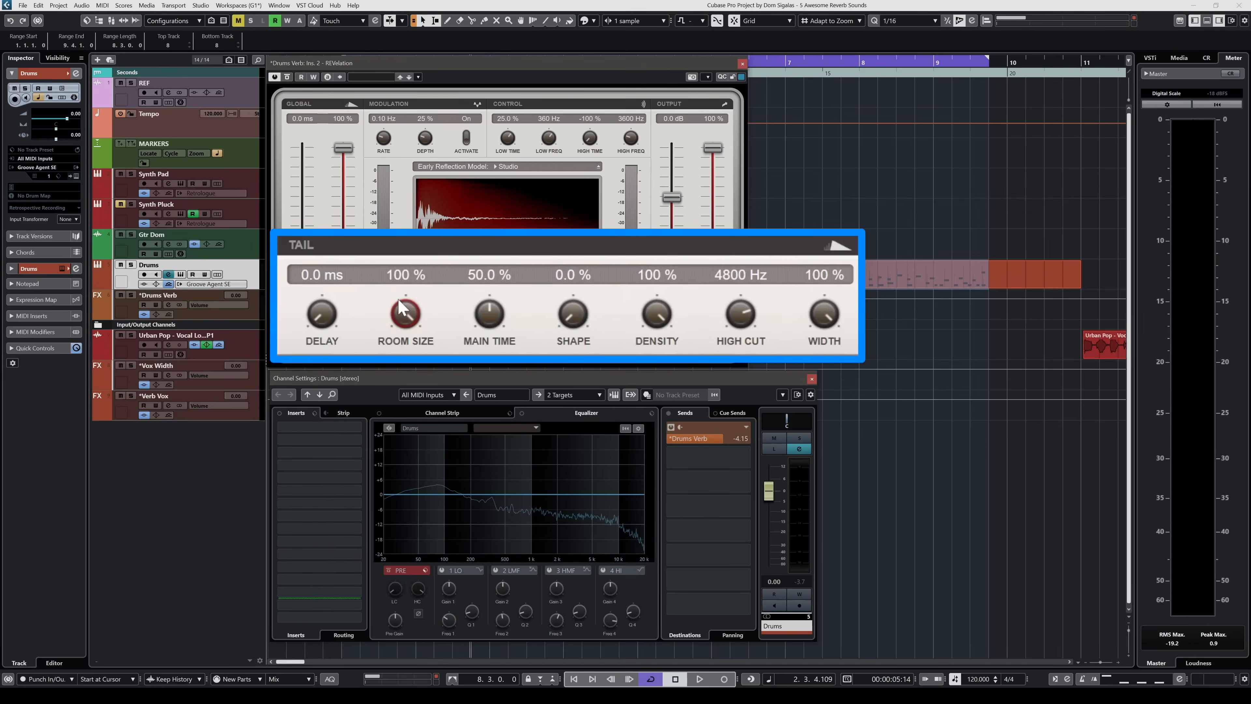
Reduce the tail's room size to 23.5 % and its main time to 31.5 % while auditioning the drums.
key(space)
drag(405, 312, 405, 345)
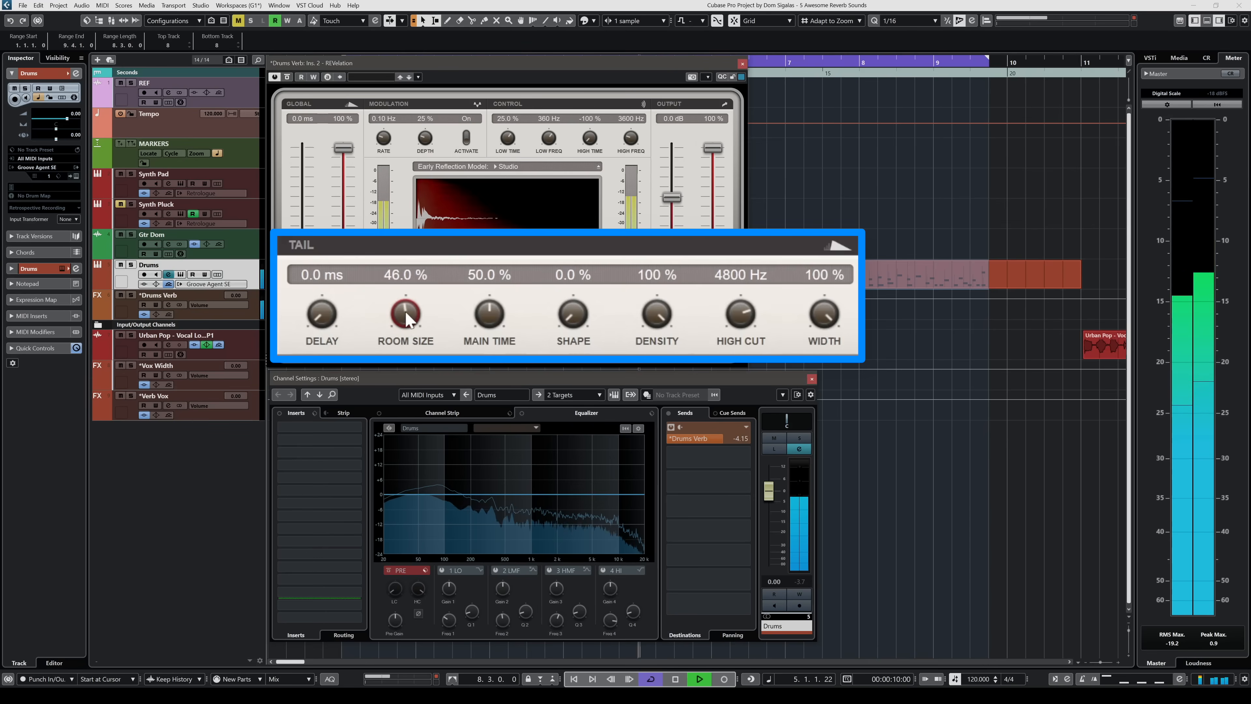
drag(407, 318, 408, 345)
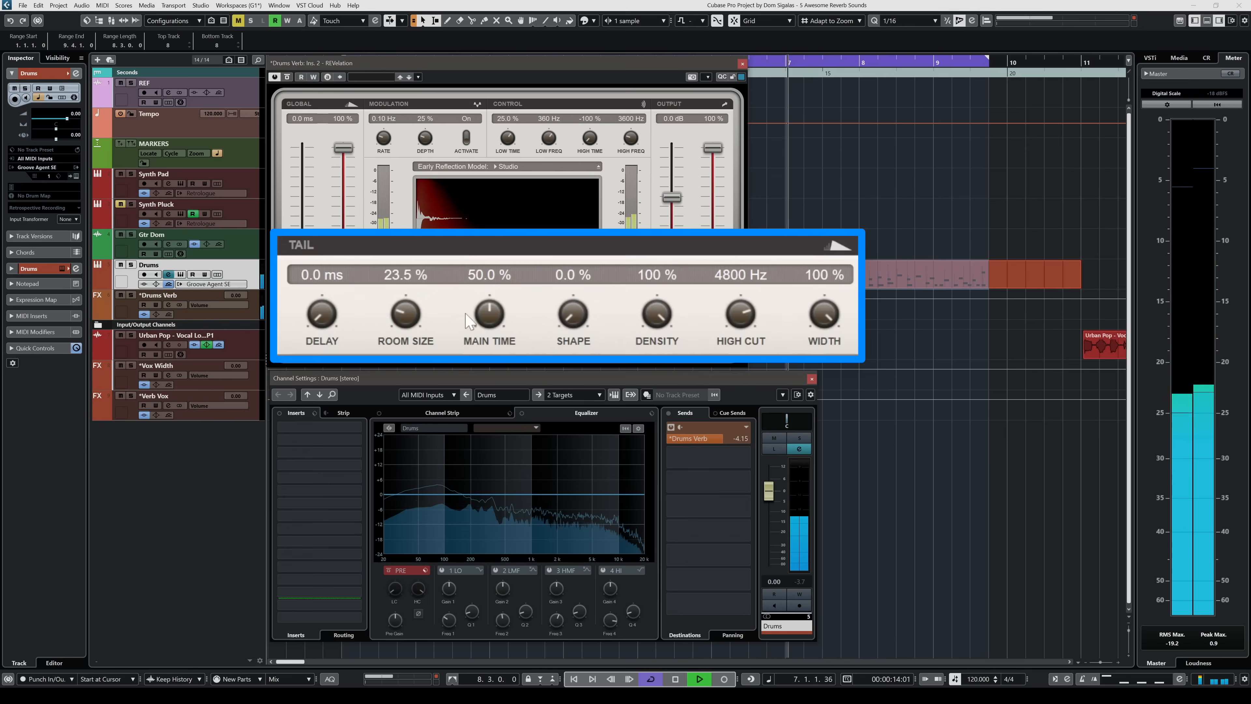
key(space)
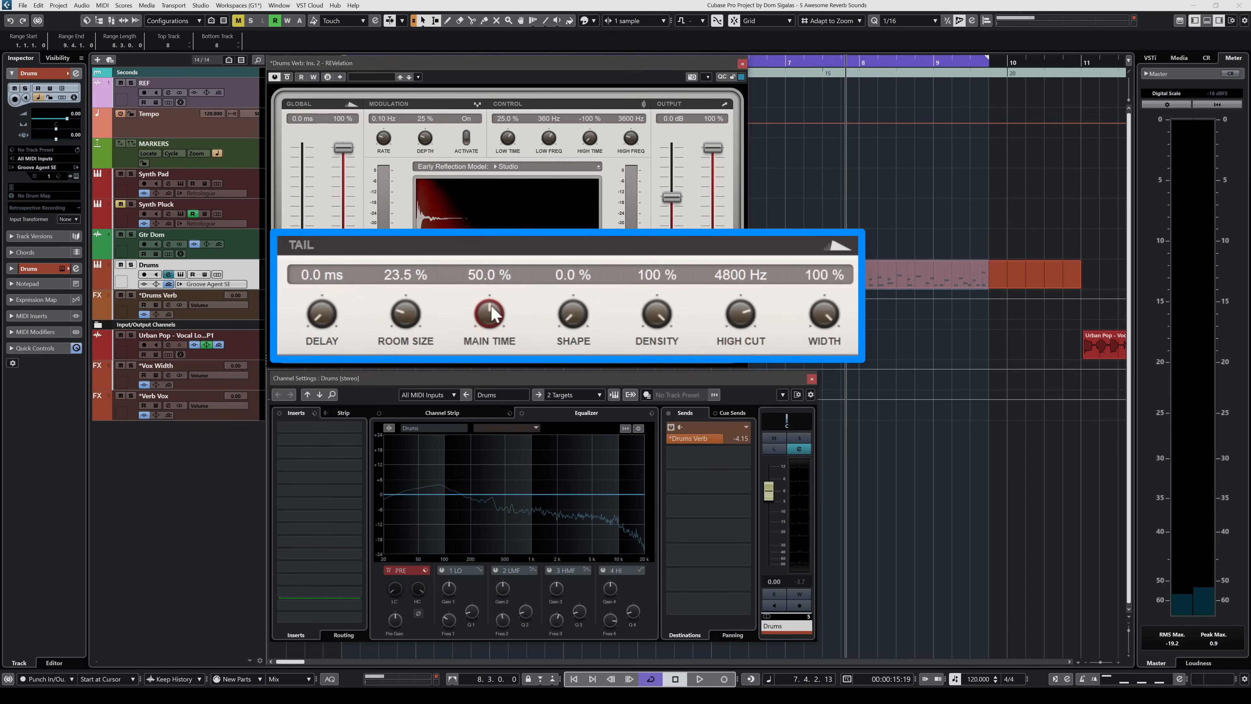
mouse_move(492, 313)
mouse_down()
mouse_move(490, 348)
mouse_move(491, 318)
mouse_up()
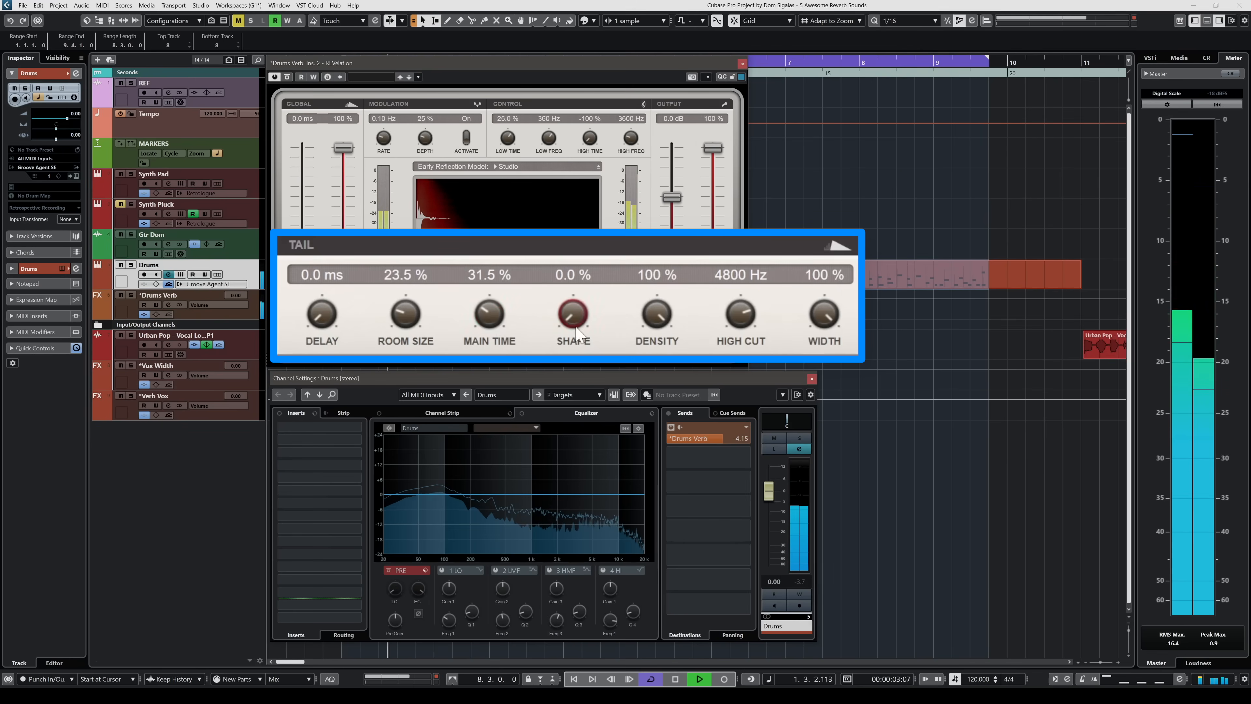
Try the tail shape at 100 % on the playing drums and reset it to its default.
drag(573, 323, 568, 192)
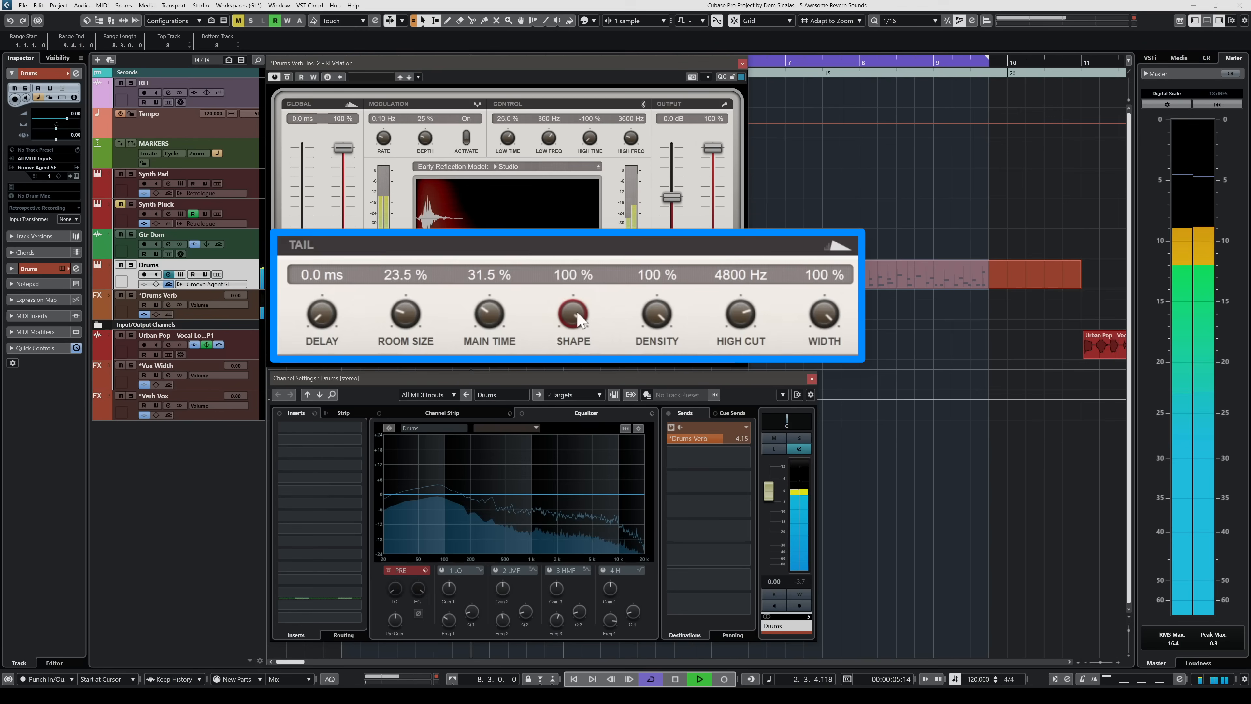
ctrl+click(575, 318)
key(space)
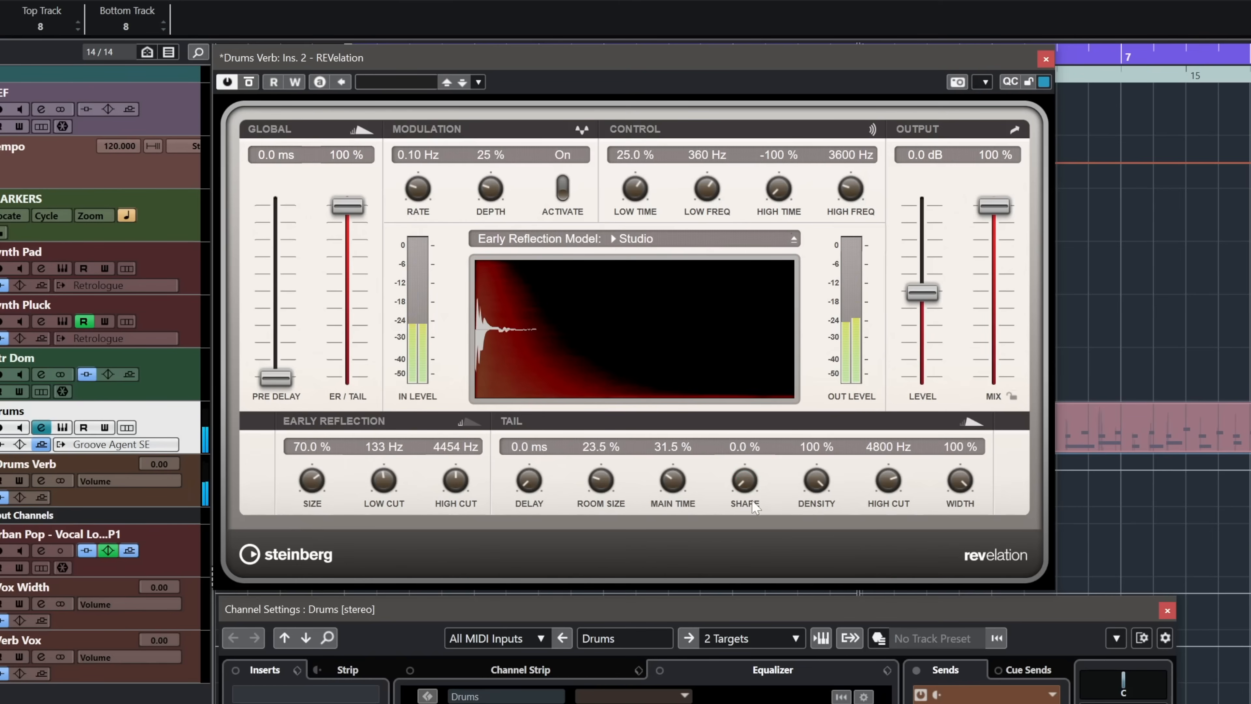
Set the reverb tail's room size to 43 %, main time to 17 % and shape to 59.5 %.
drag(733, 423, 733, 393)
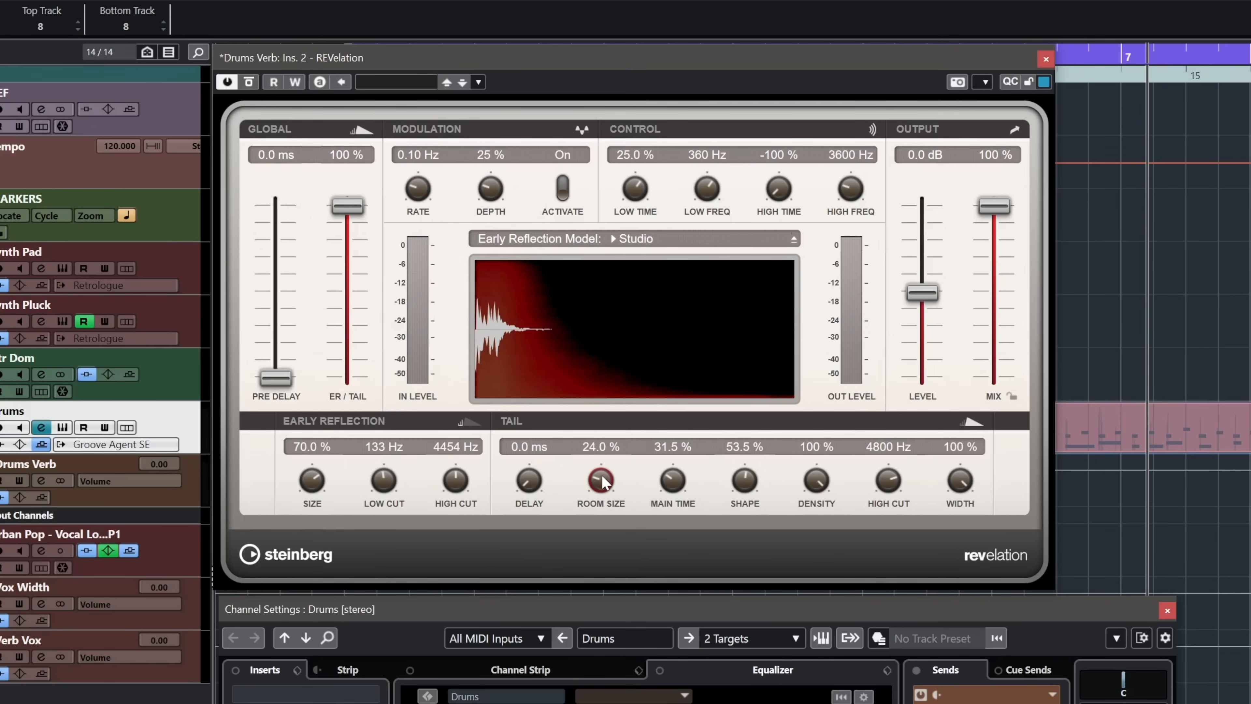
drag(602, 458, 602, 473)
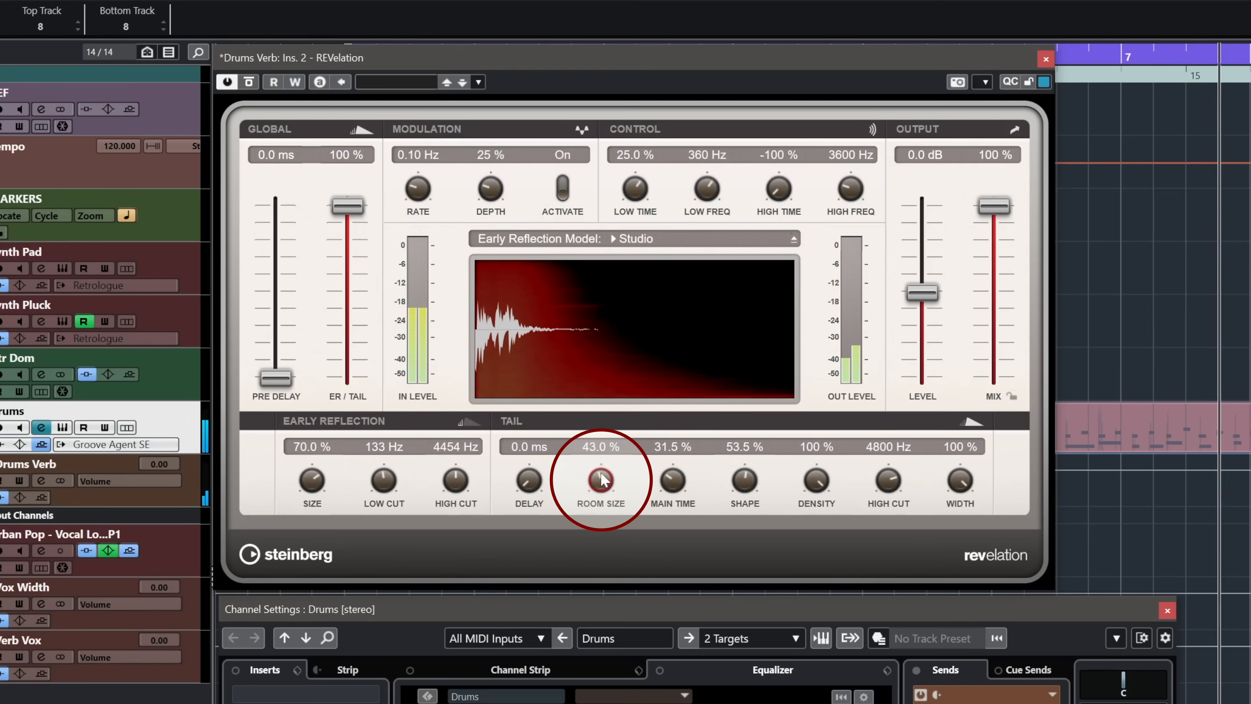
drag(678, 483, 747, 482)
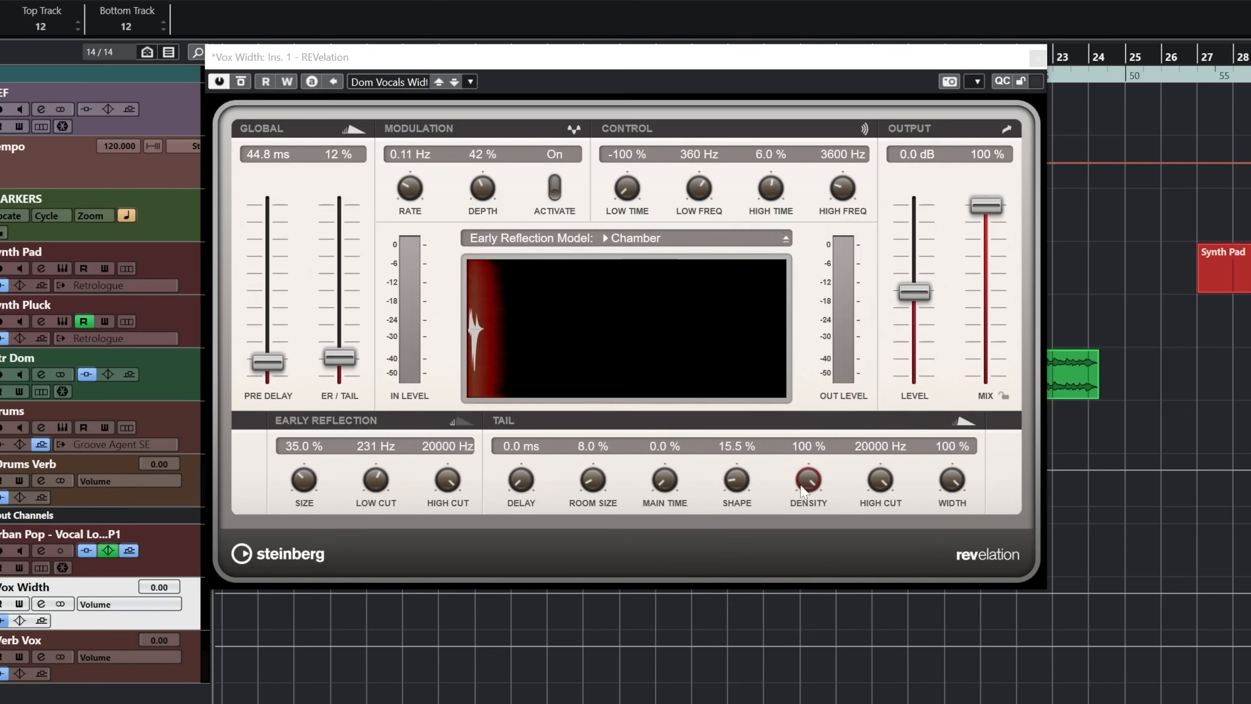
Try the tail density at 0 % with the drums playing, and restore it to 100 %.
drag(800, 478, 828, 622)
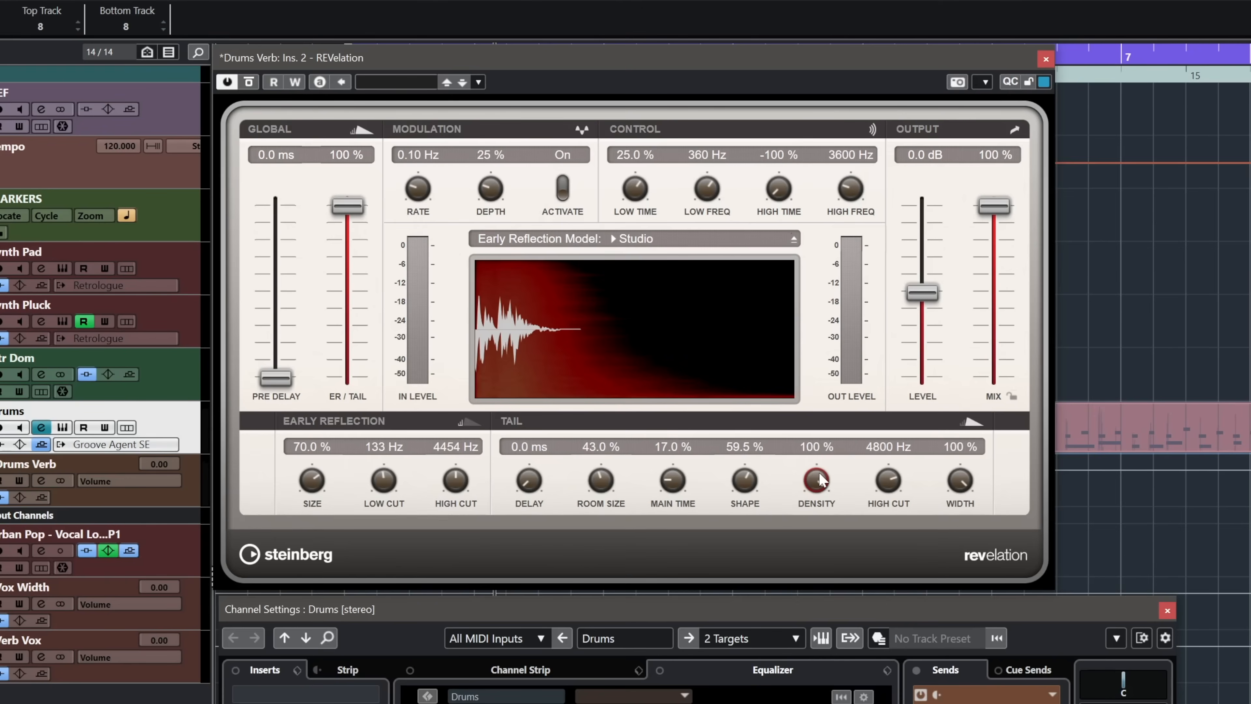
drag(829, 637, 829, 680)
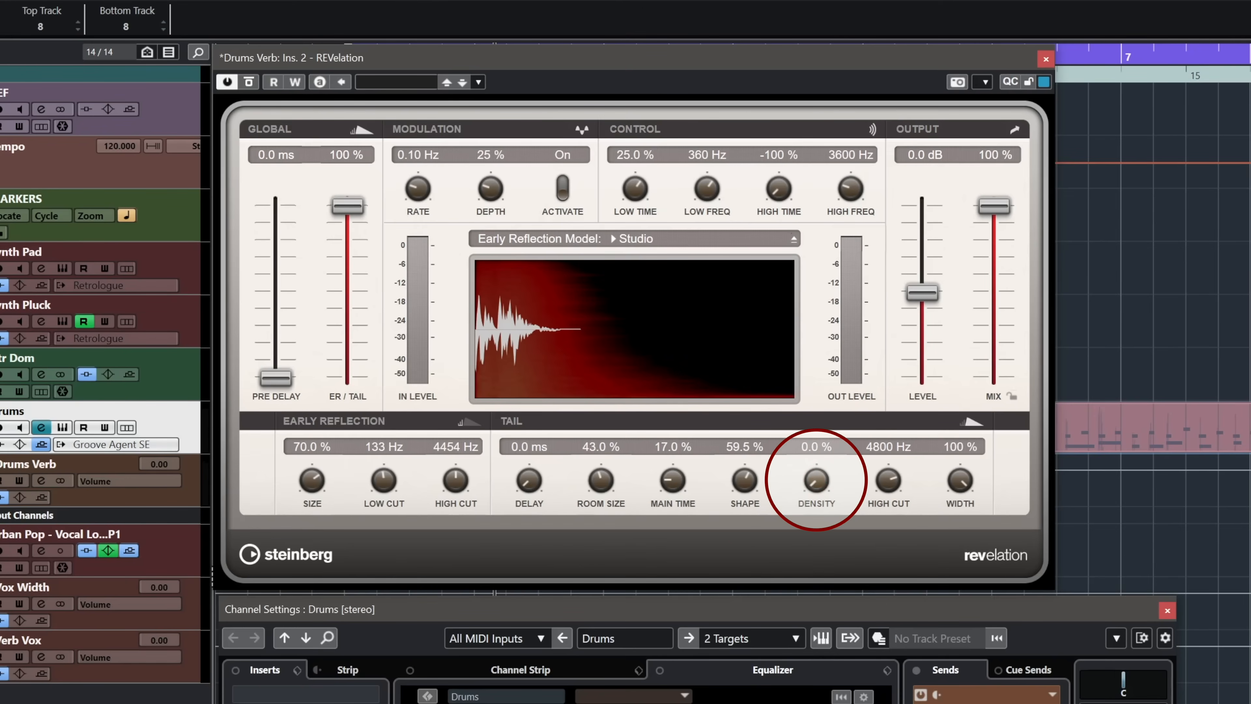
key(space)
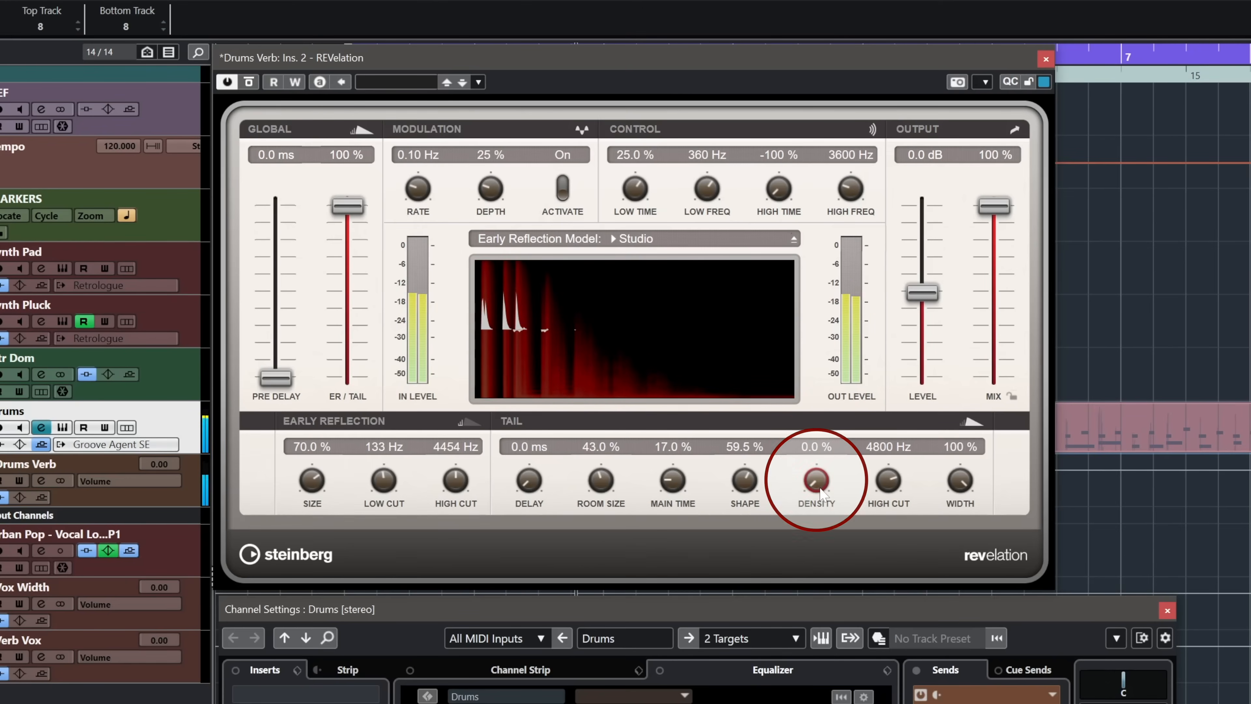
drag(815, 475, 819, 421)
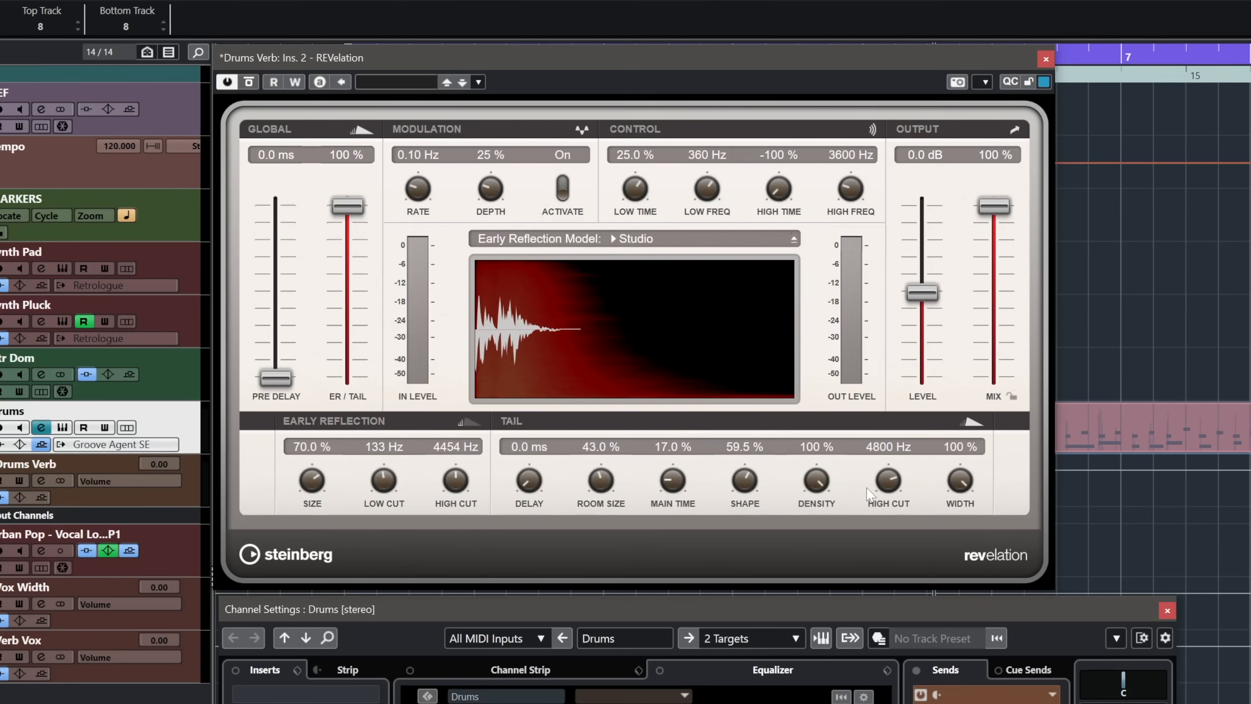
Set the tail high cut to 3666 Hz and the high time control to -56 %.
drag(892, 482, 890, 472)
mouse_move(778, 188)
mouse_down()
mouse_move(776, 174)
mouse_move(772, 189)
mouse_up()
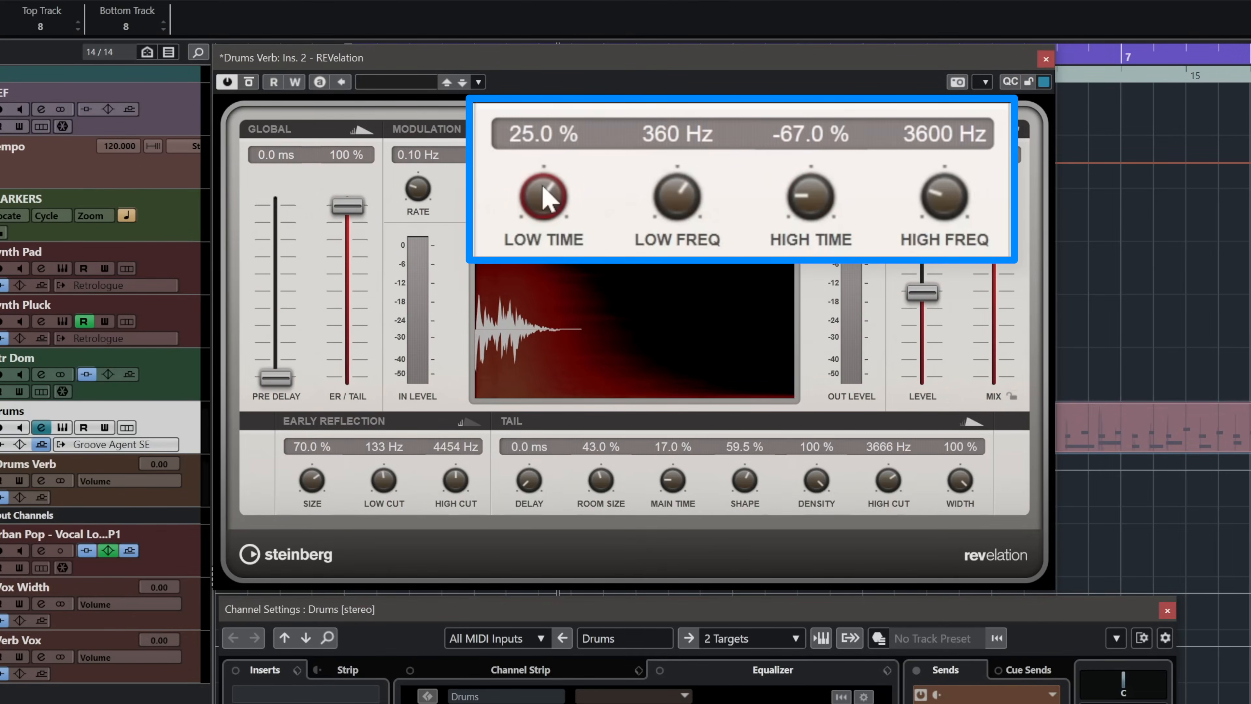
click(815, 199)
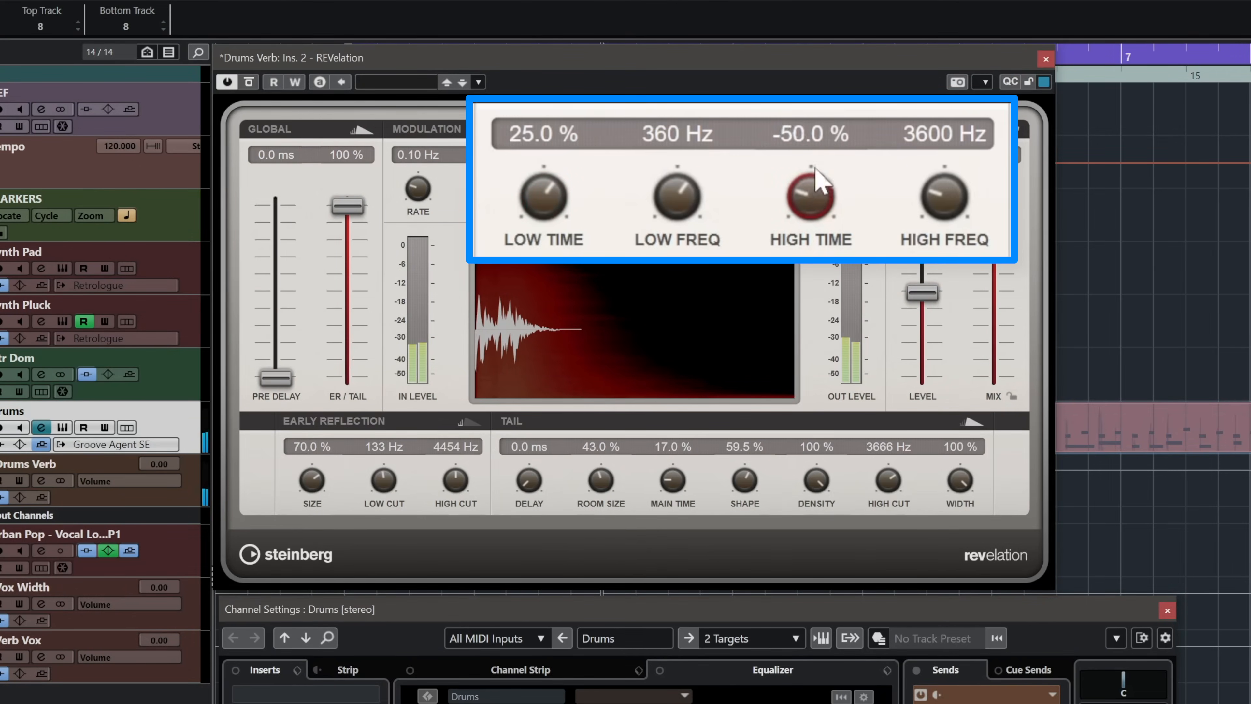
drag(784, 188, 782, 51)
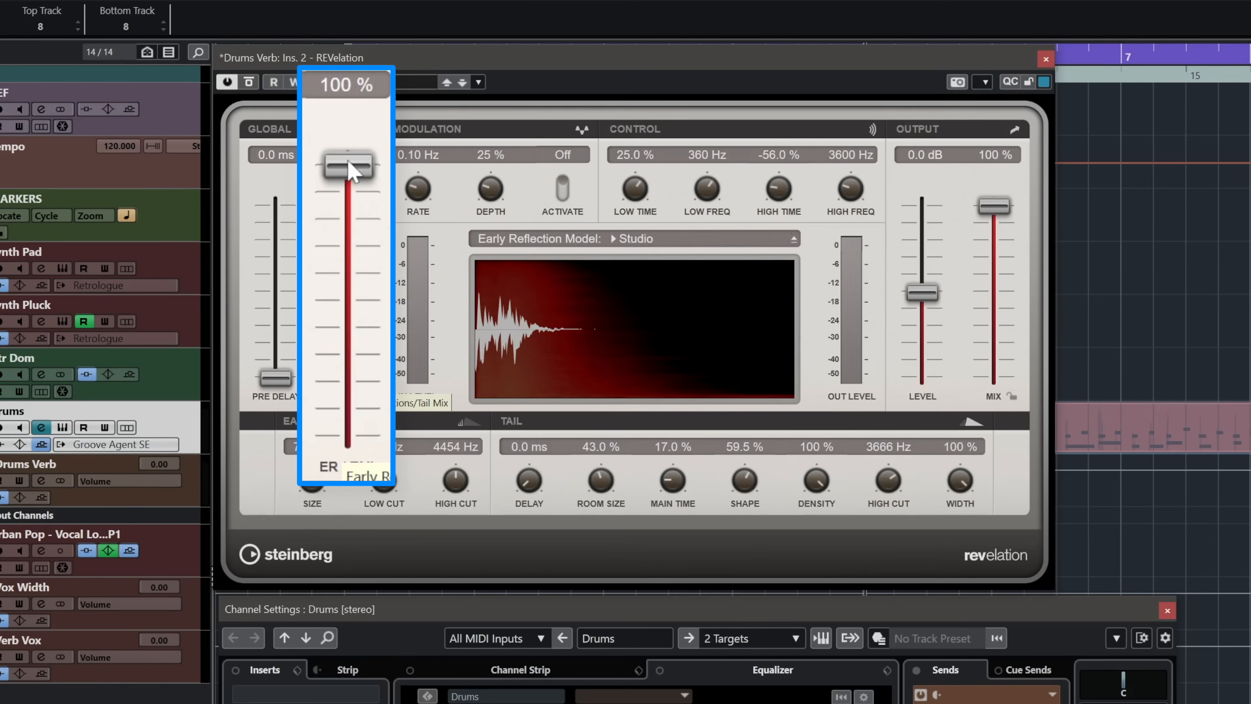
Set the reverb's ER/Tail mix to 40 % while the drums play.
drag(348, 161, 356, 274)
drag(362, 331, 363, 334)
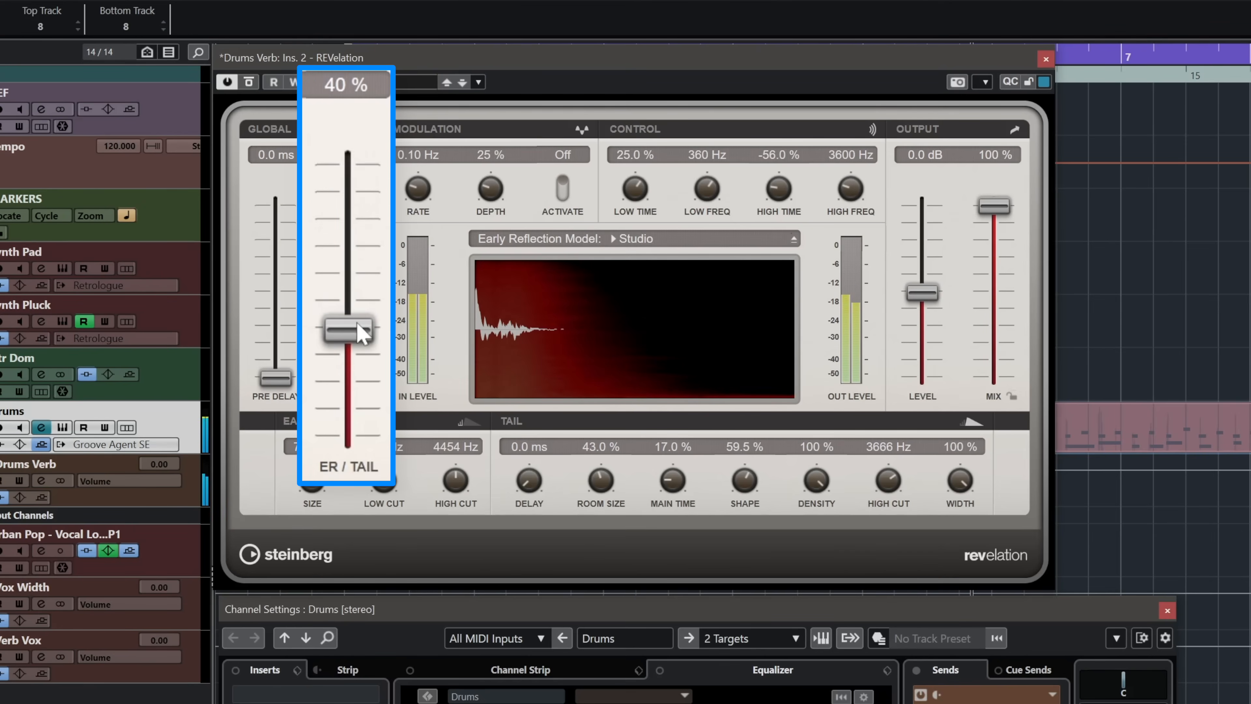
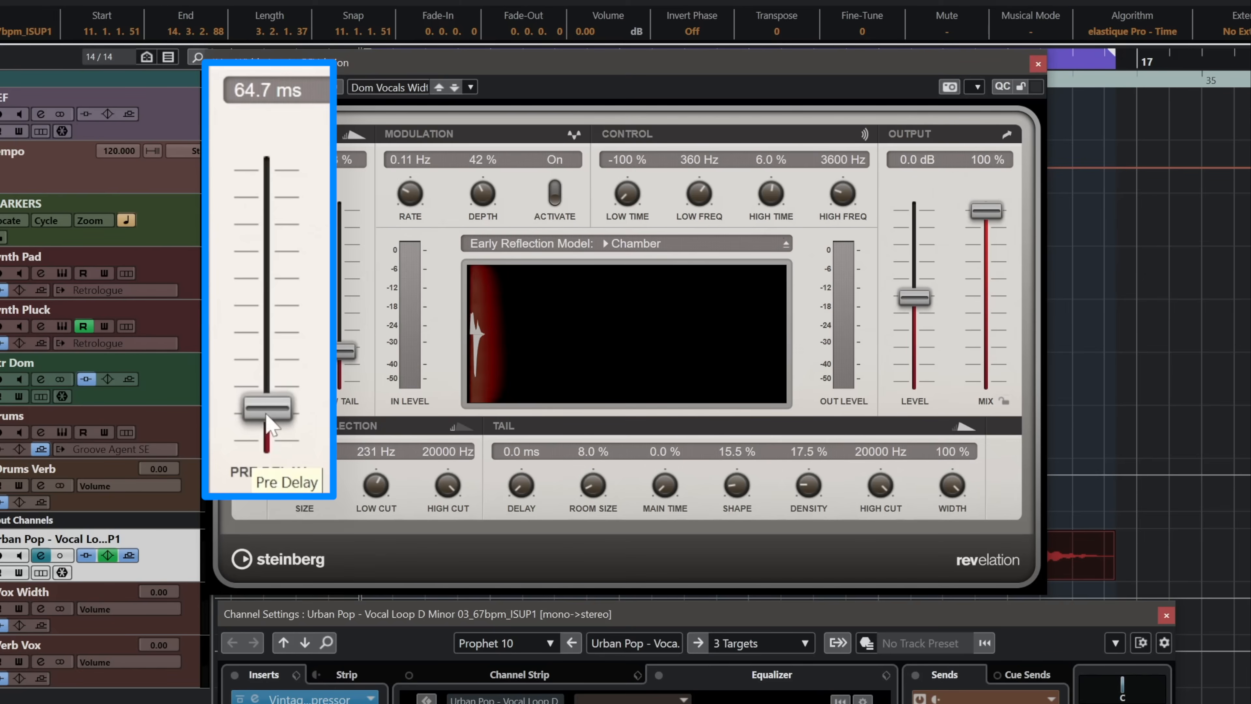
Try the Vox Width reverb's ER/Tail mix at 100 % and pre-delay at 261.2 ms, settling on 12 % and 44.8 ms.
drag(270, 411, 270, 416)
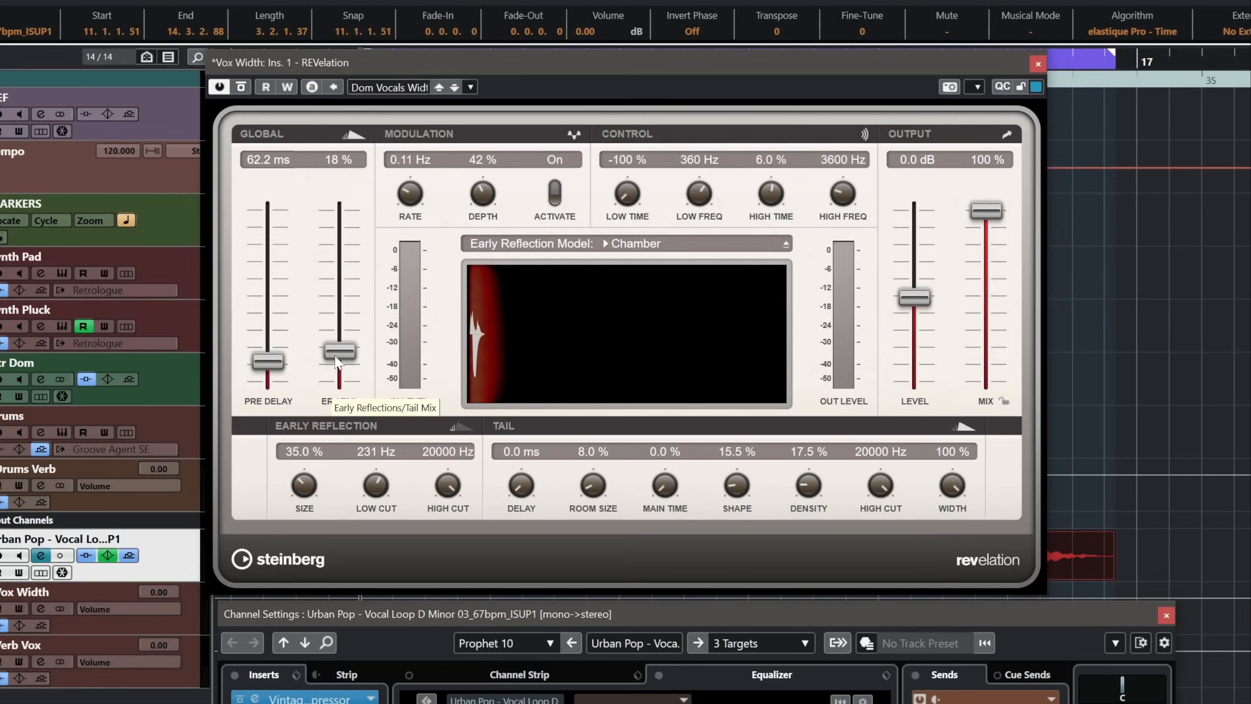
drag(335, 357, 321, 187)
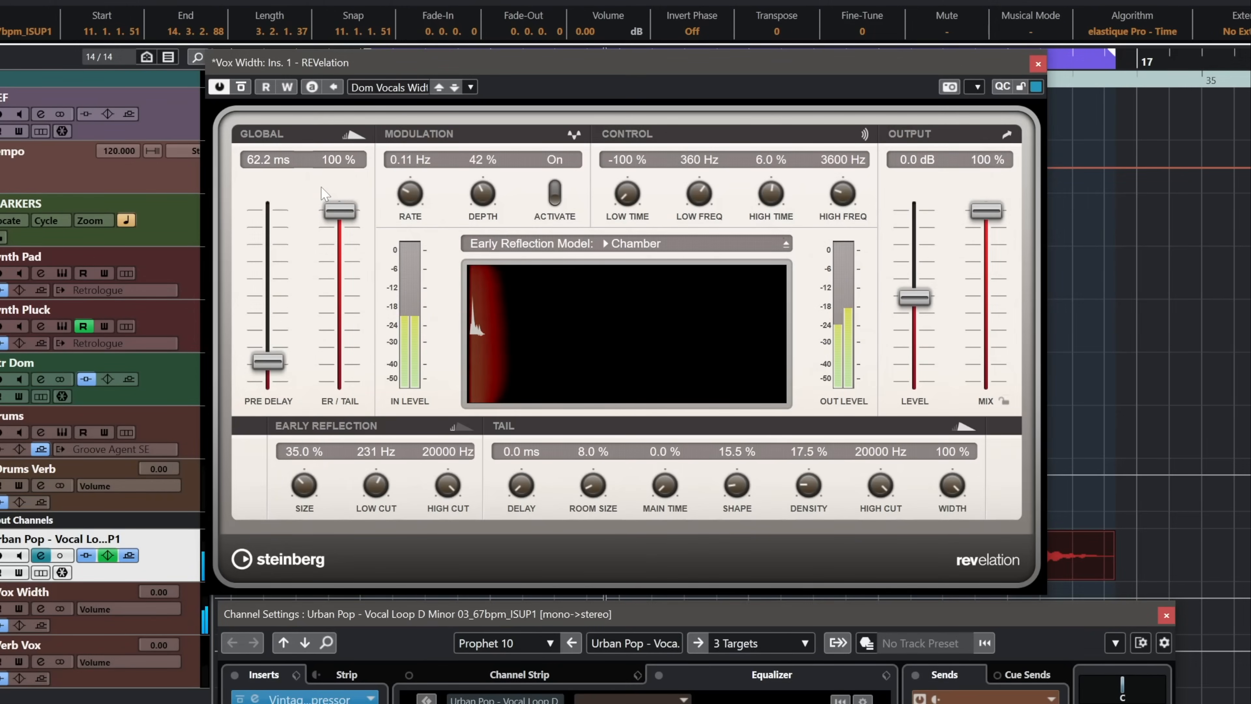
drag(340, 211, 339, 363)
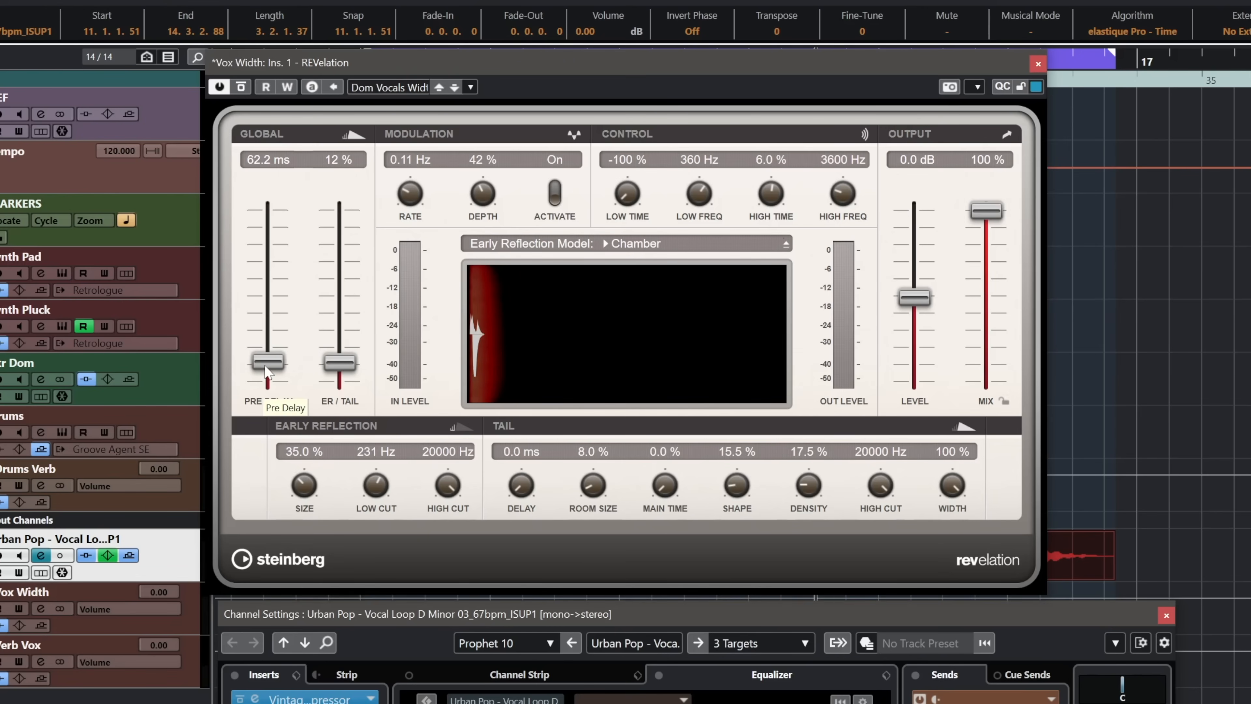
drag(265, 370, 271, 301)
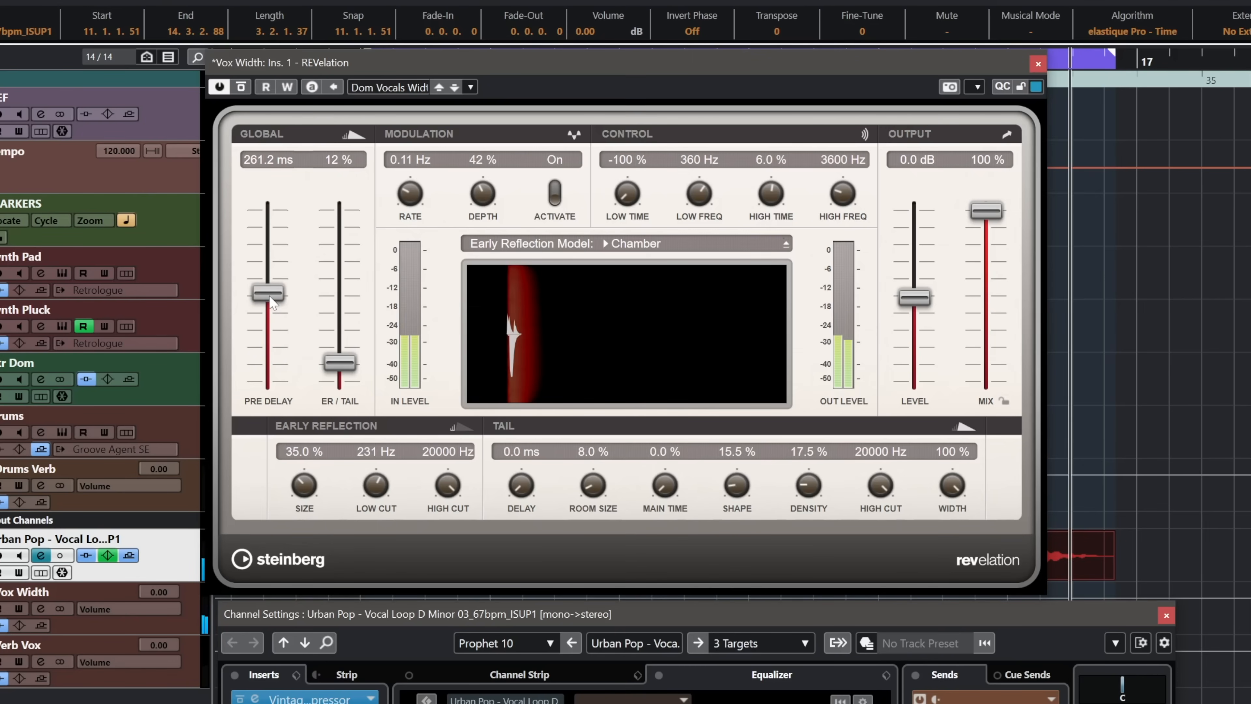
drag(272, 306, 280, 375)
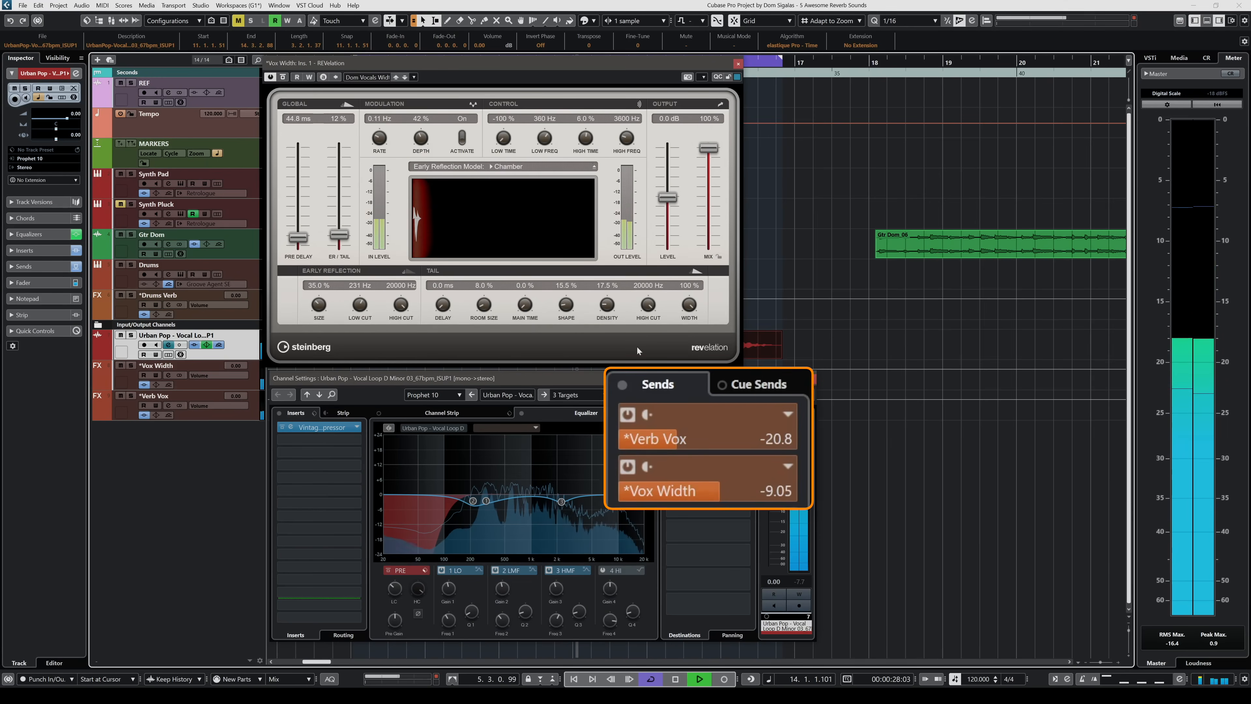
Compare the playing vocal with all its sends bypassed and active, and stop playback.
click(668, 413)
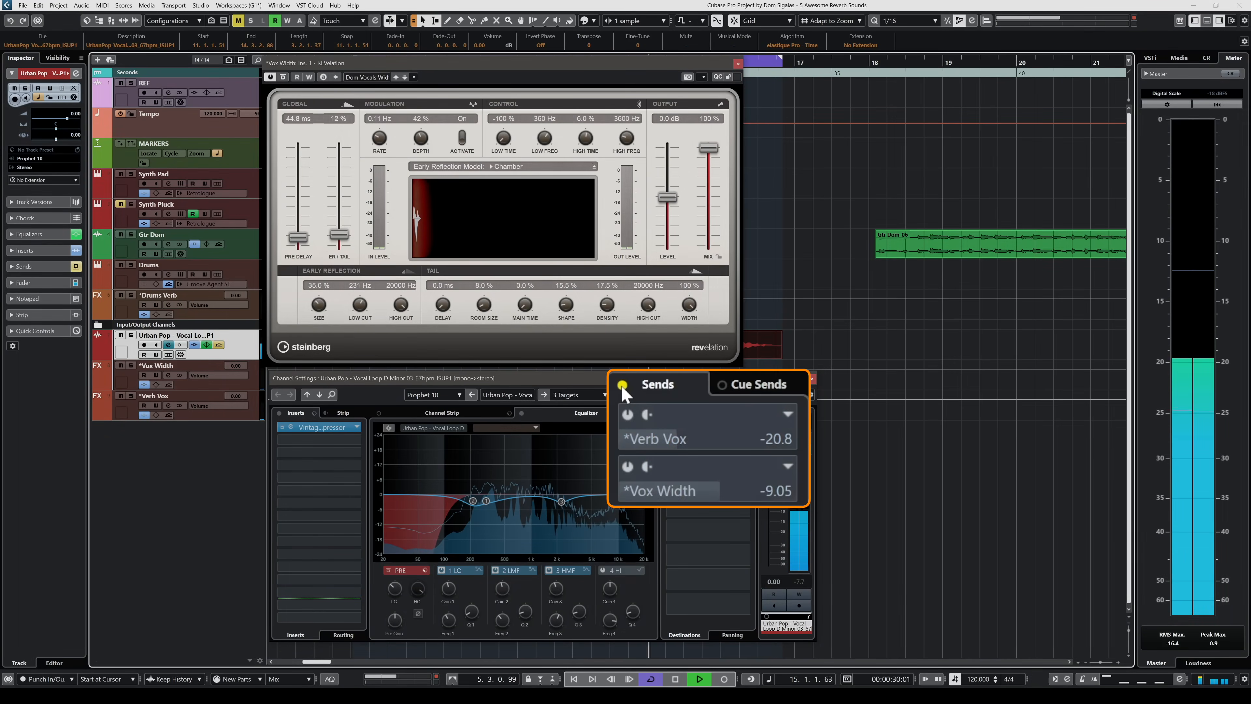
click(623, 387)
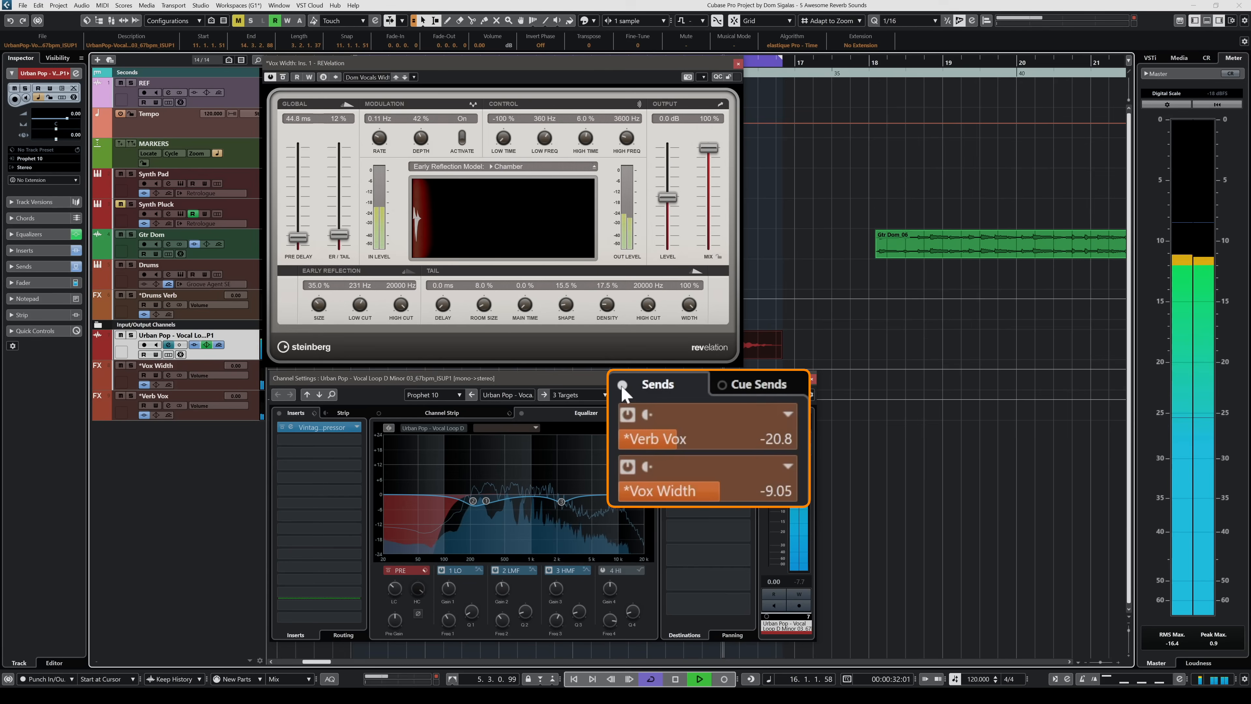
key(space)
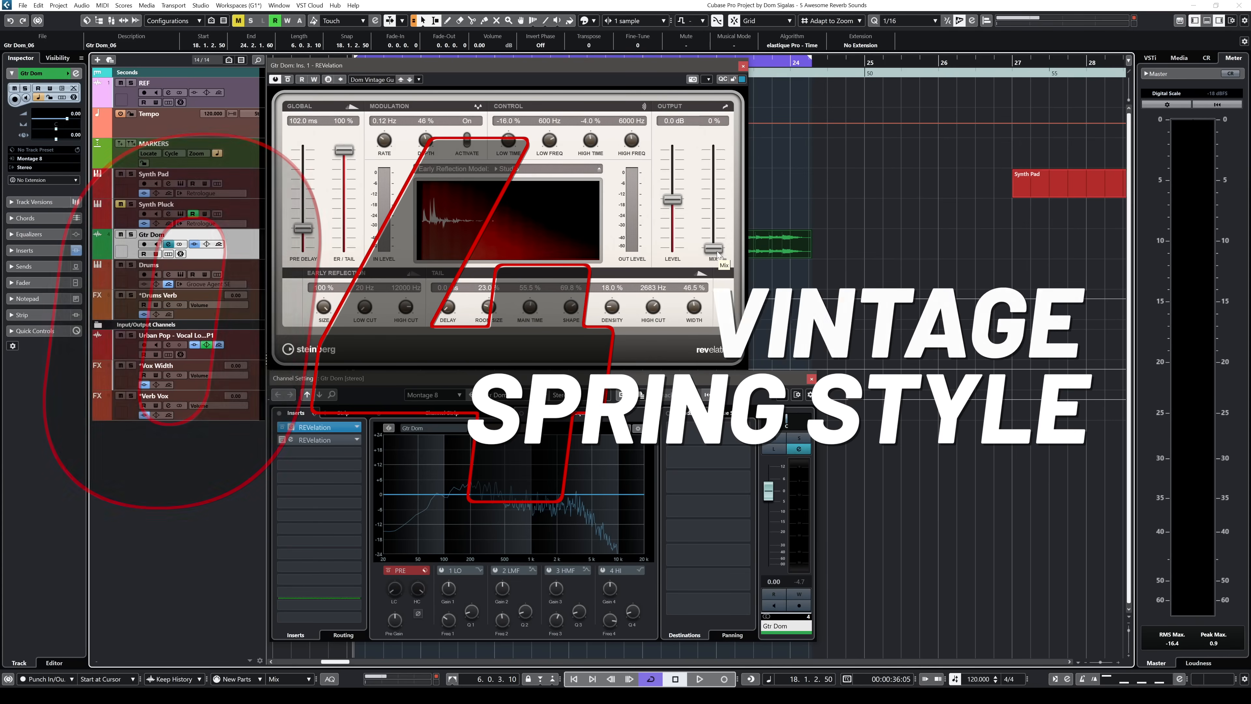
Play the Gtr Dom track and raise its reverb's output mix to 37 %, stopping playback at the end.
key(space)
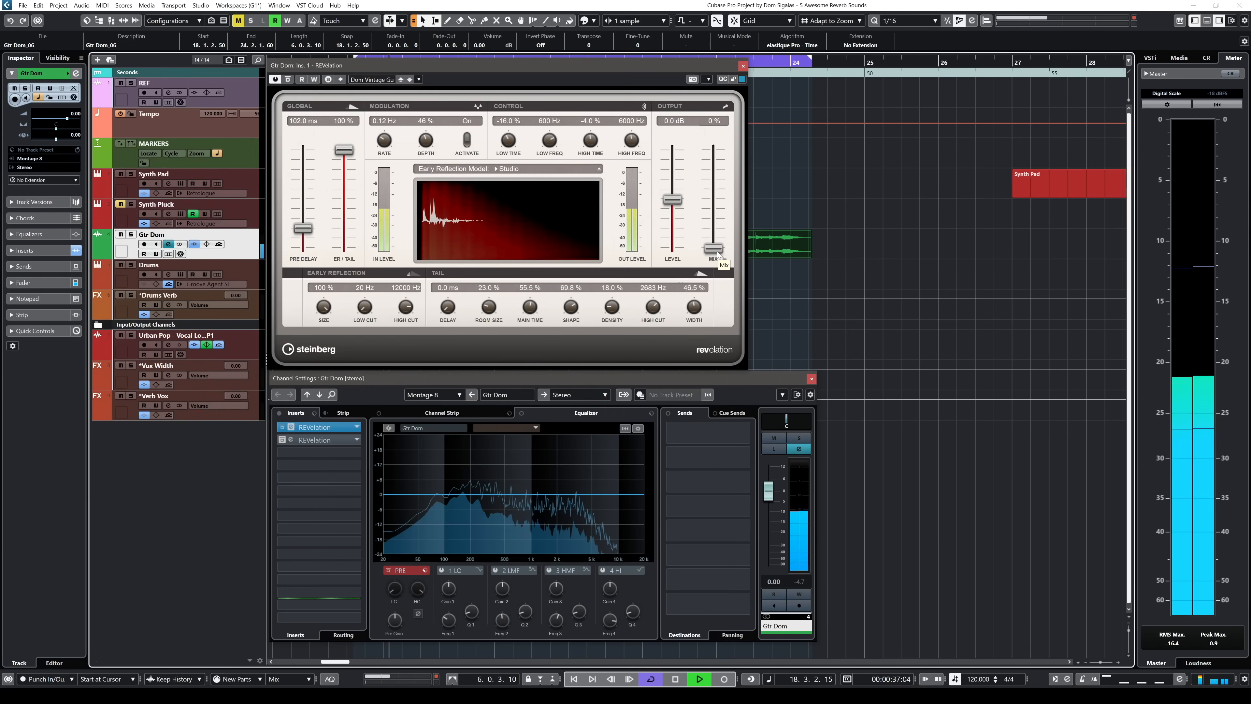
drag(714, 246, 716, 211)
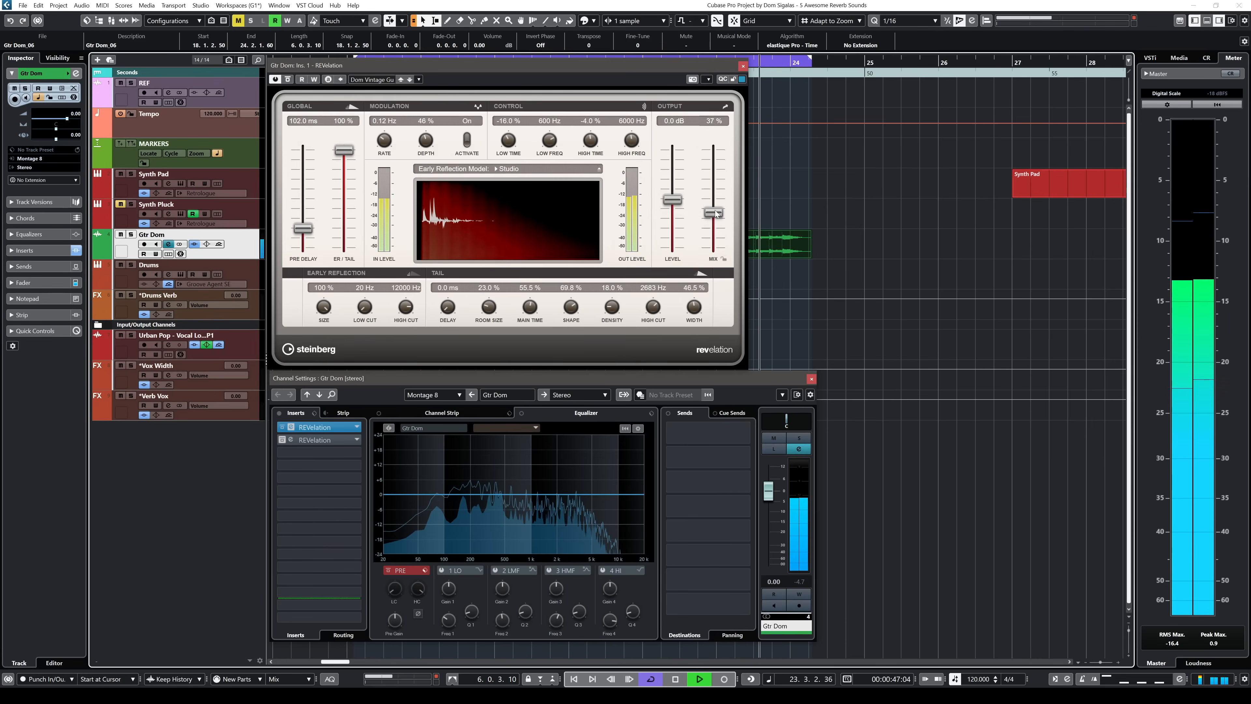
key(space)
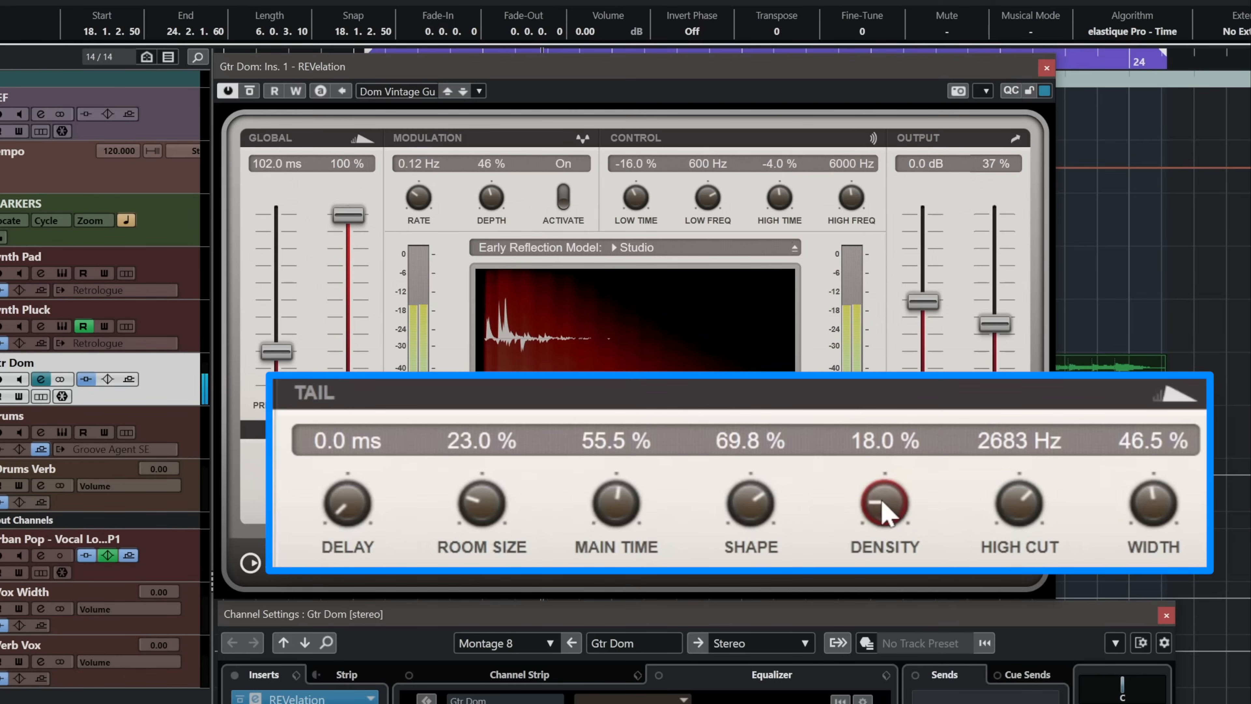
Audition the guitar reverb's tail density at 100 %, set it to 17 %, and set the pre-delay to 99.5 ms.
drag(882, 503, 894, 504)
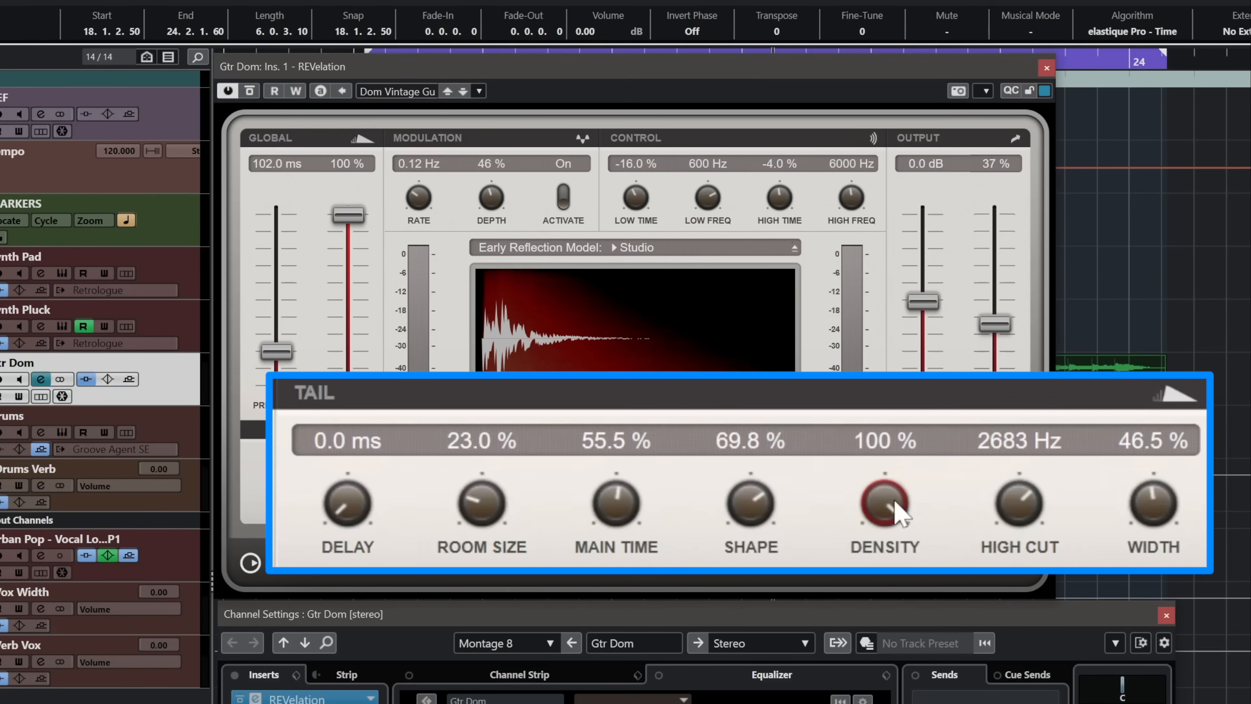
drag(894, 508, 816, 617)
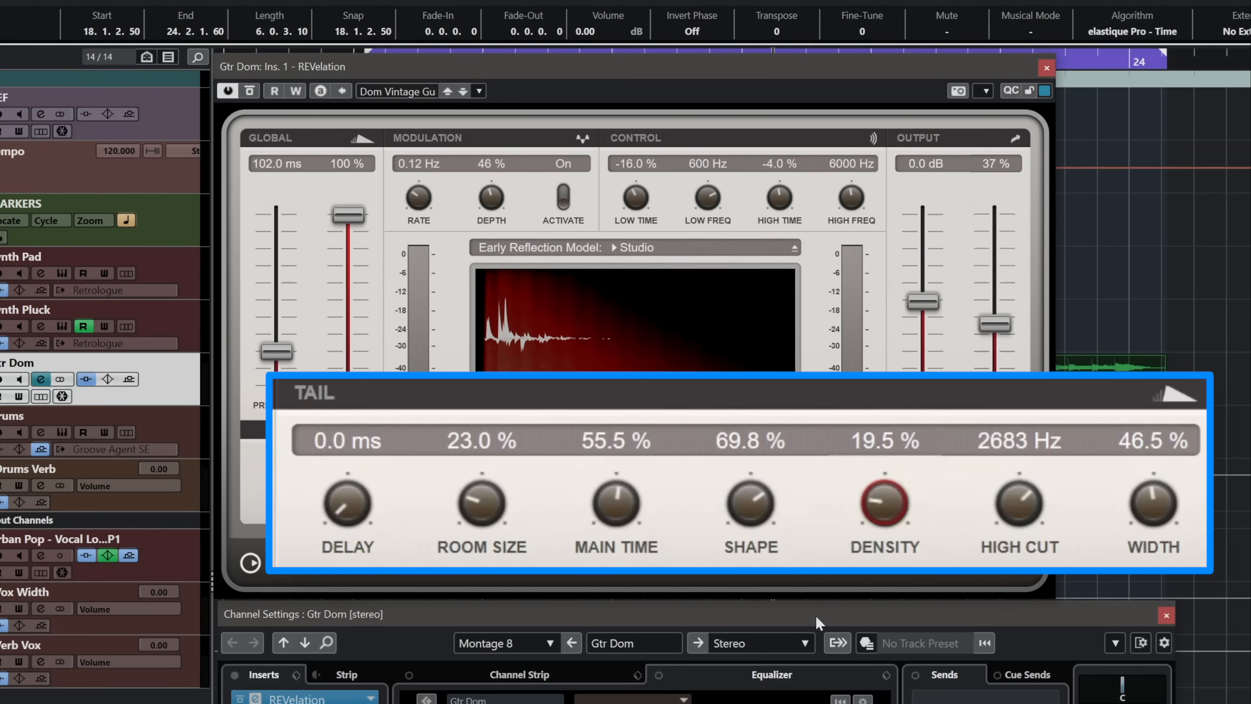
key(space)
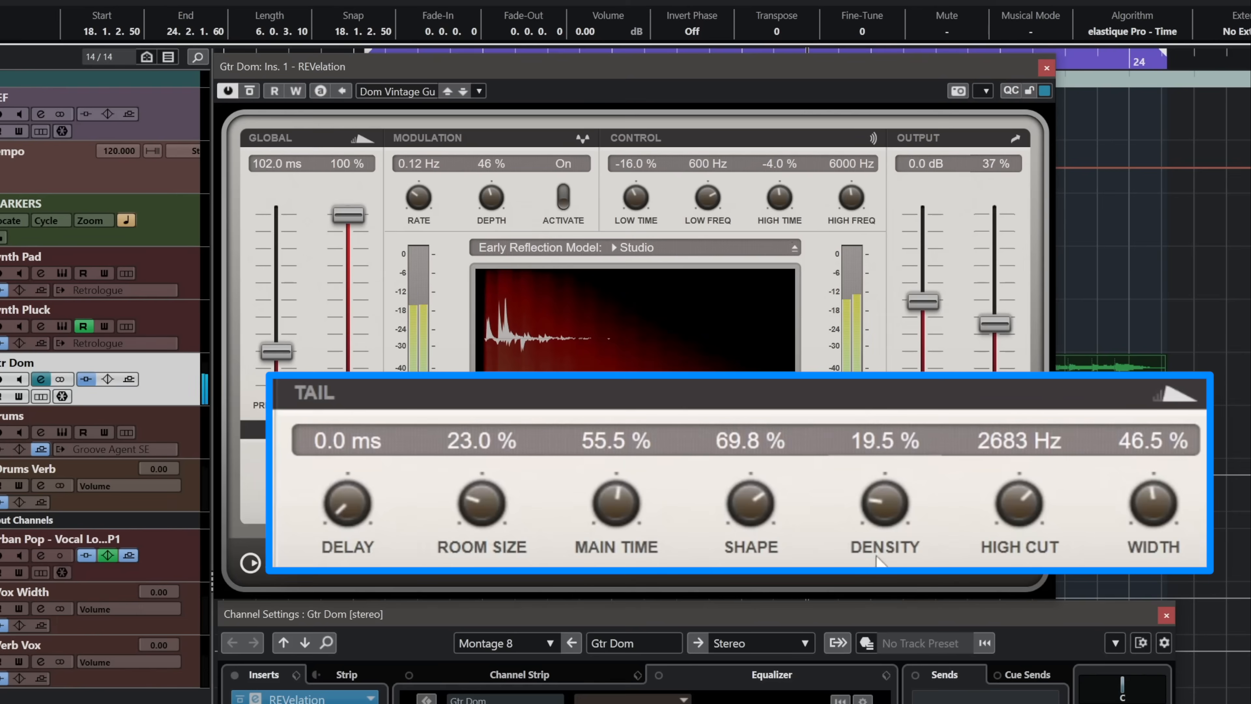
drag(886, 500, 887, 505)
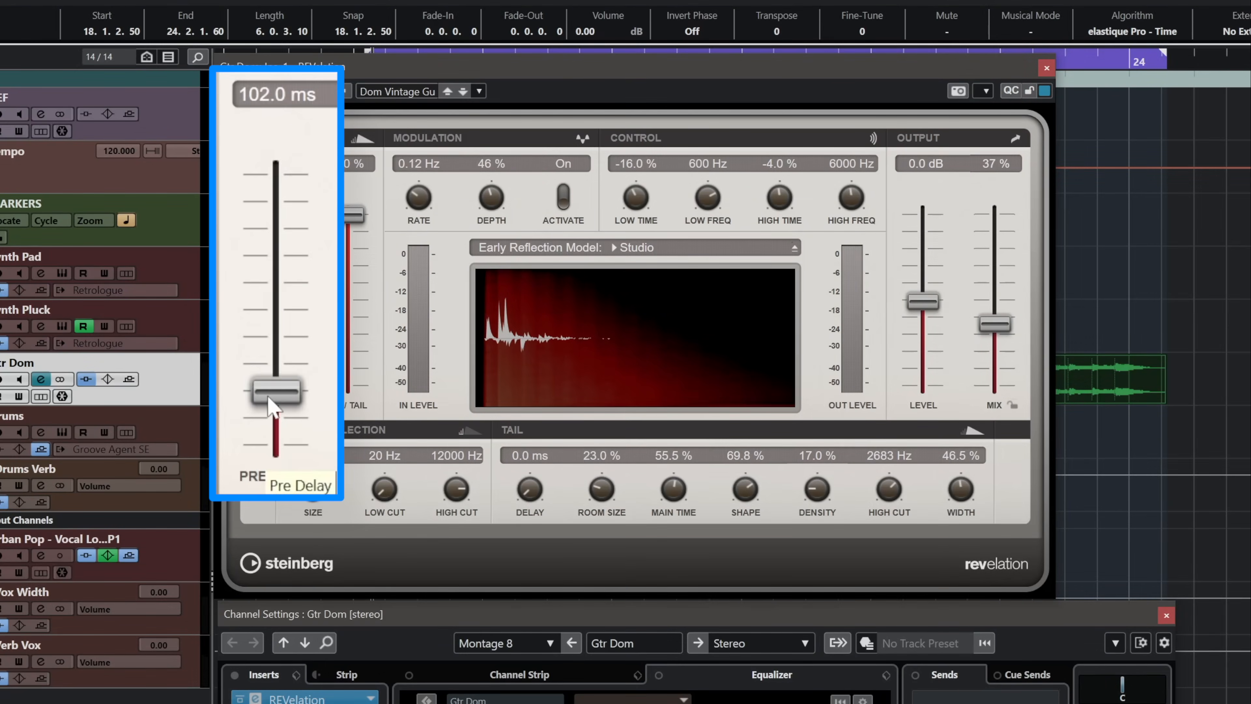
key(space)
mouse_move(278, 367)
mouse_down()
mouse_move(277, 345)
mouse_move(280, 412)
mouse_move(279, 355)
mouse_up()
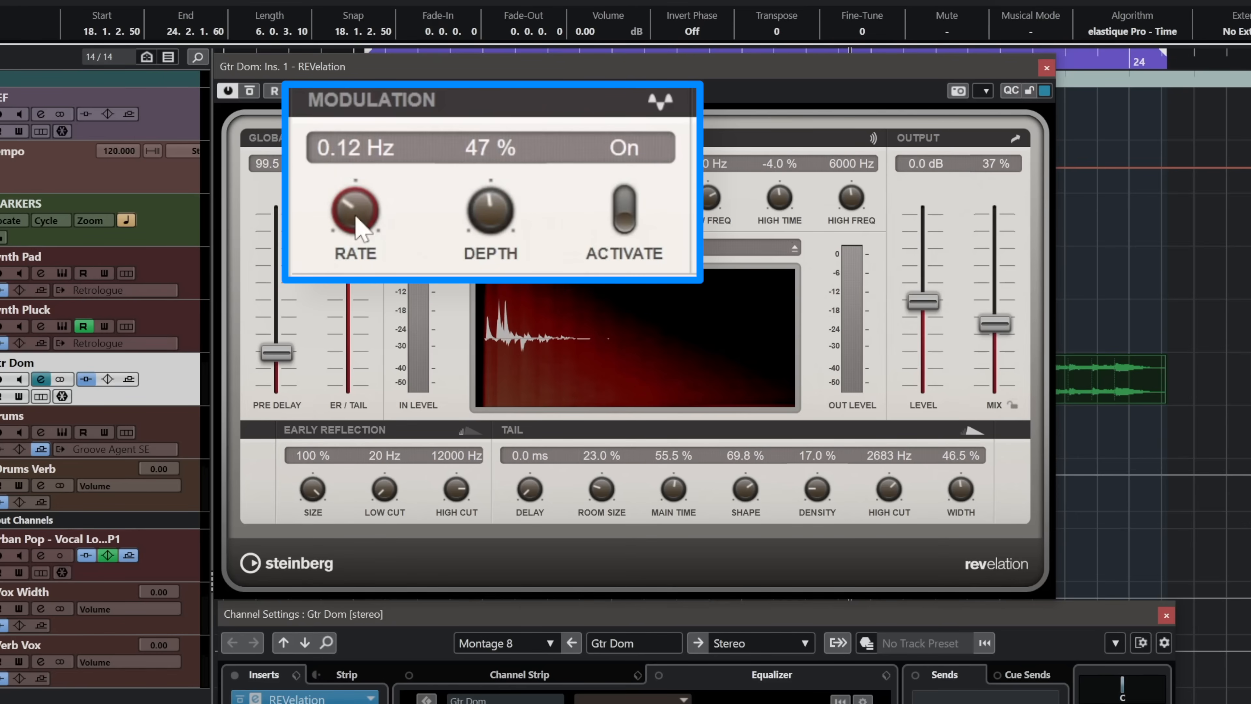
Try modulation rates of 0.40 and 0.71 Hz, set the rate to 0.09 Hz, and compare the guitar with modulation off and on.
drag(356, 217, 372, 153)
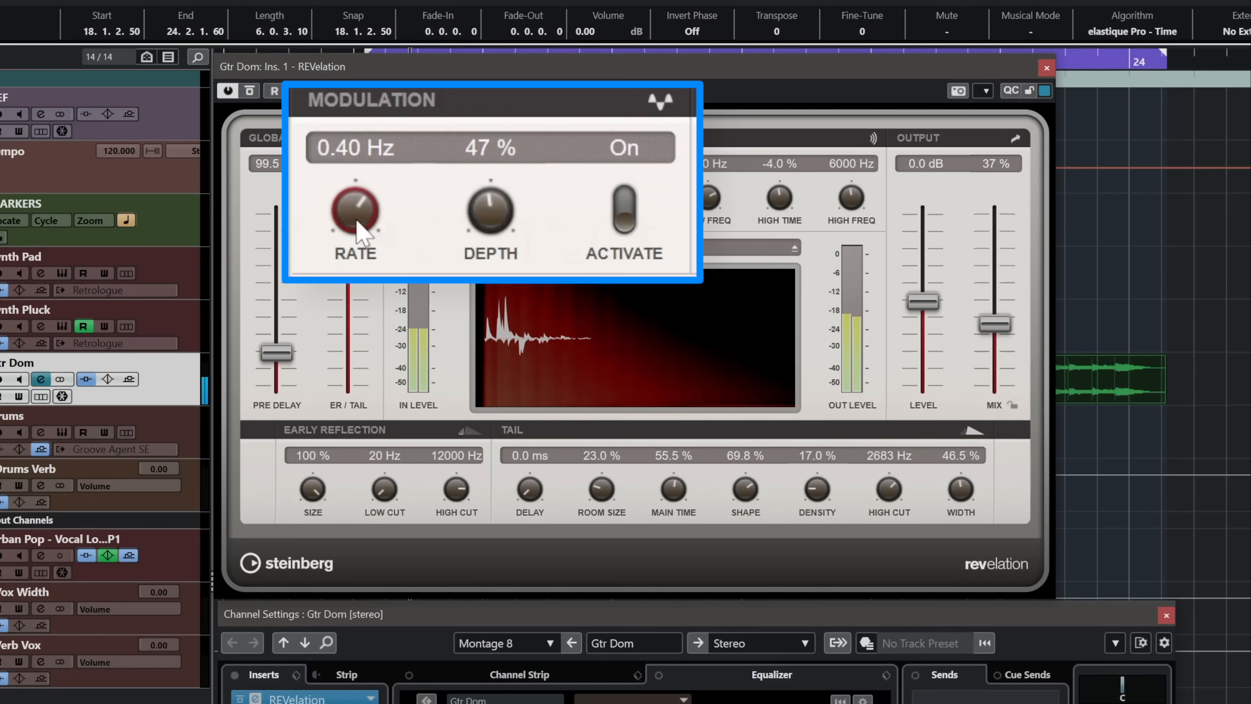
drag(358, 245, 354, 148)
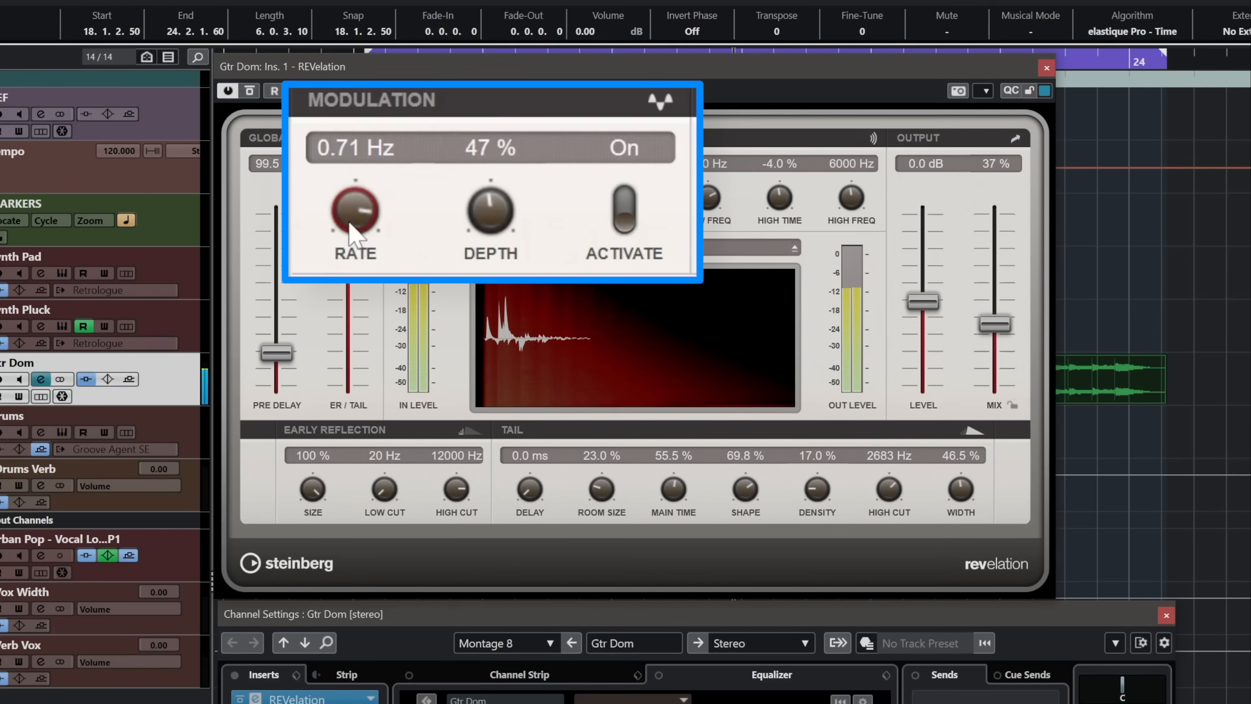
drag(360, 223, 361, 246)
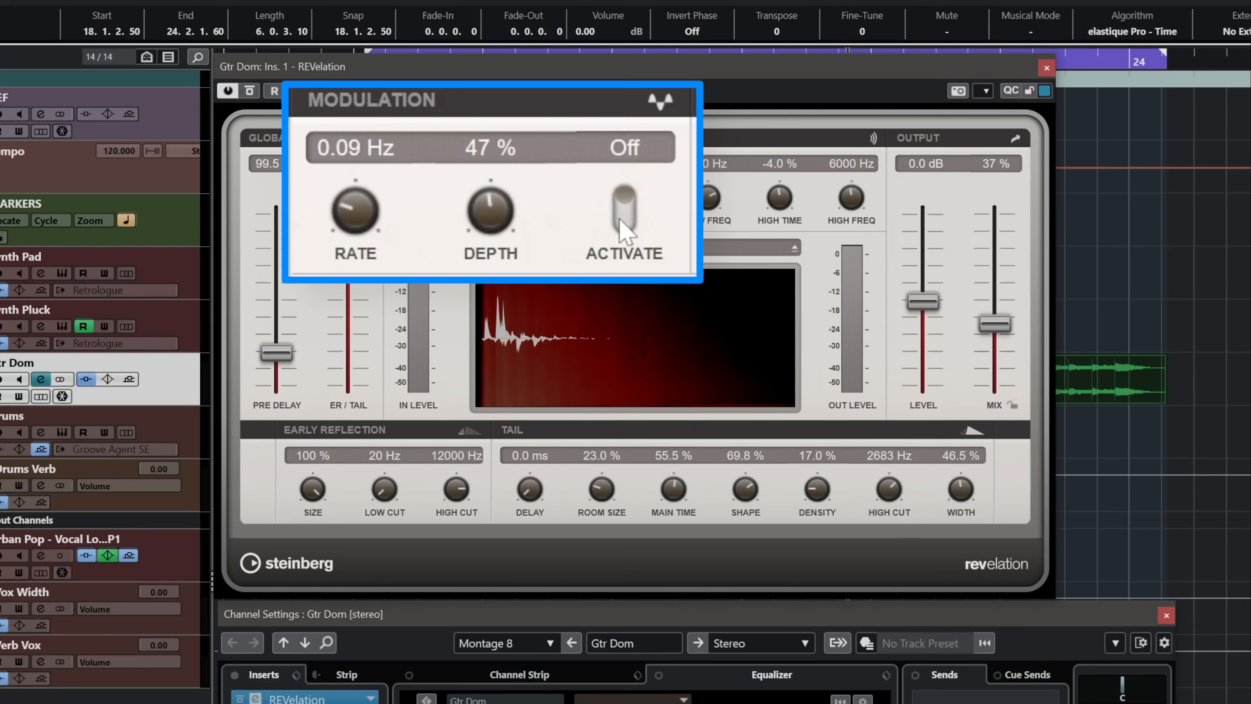
key(space)
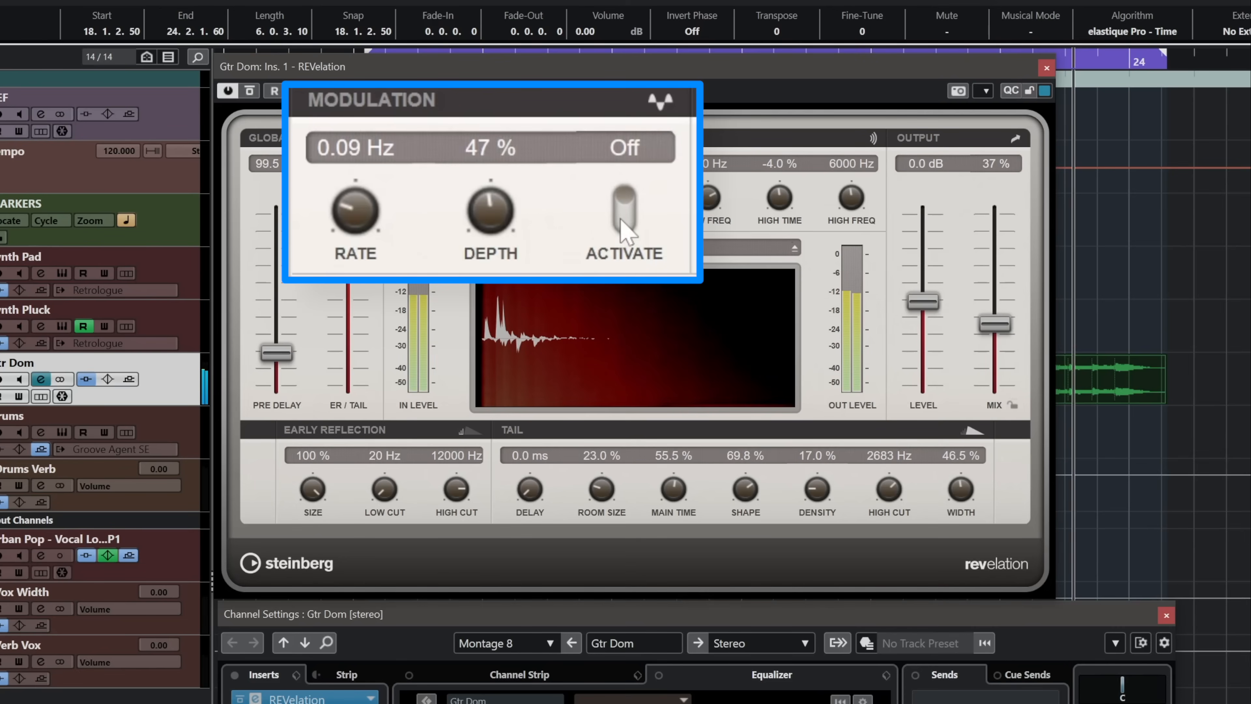
click(621, 222)
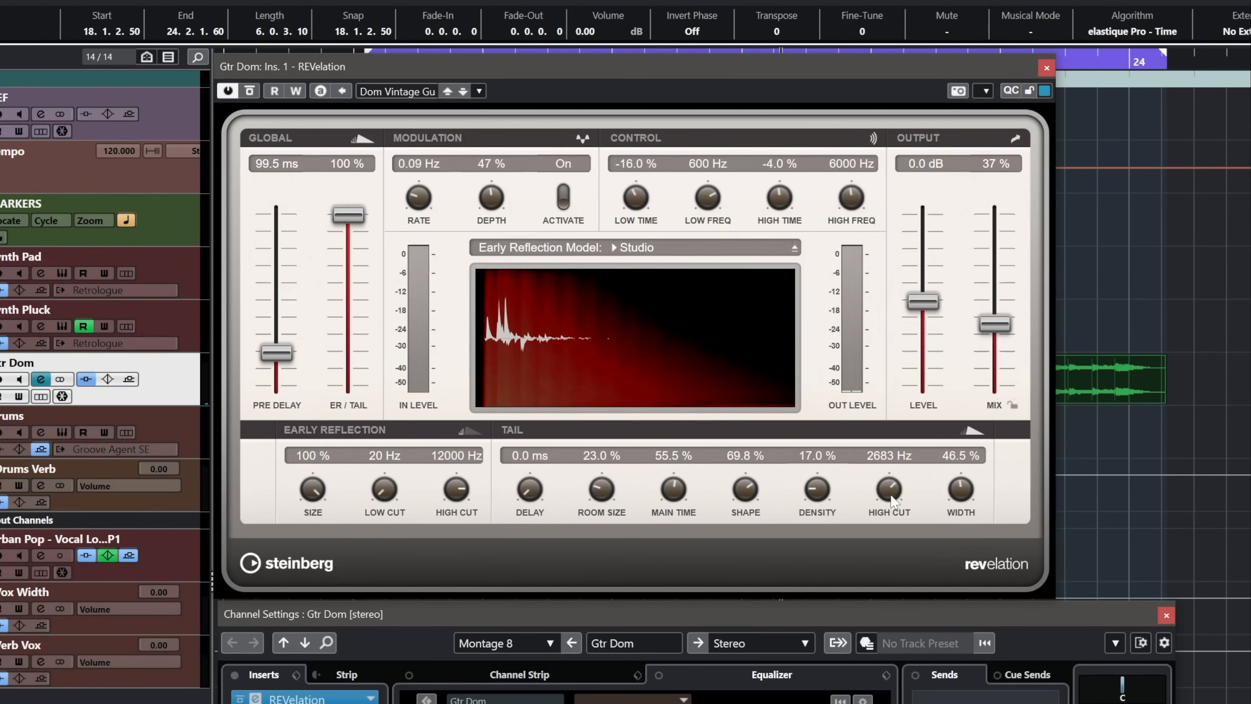
Set the tail high cut to 2453 Hz and, after trying the tail width at 100 %, set it to 43.5 %.
drag(895, 488, 893, 491)
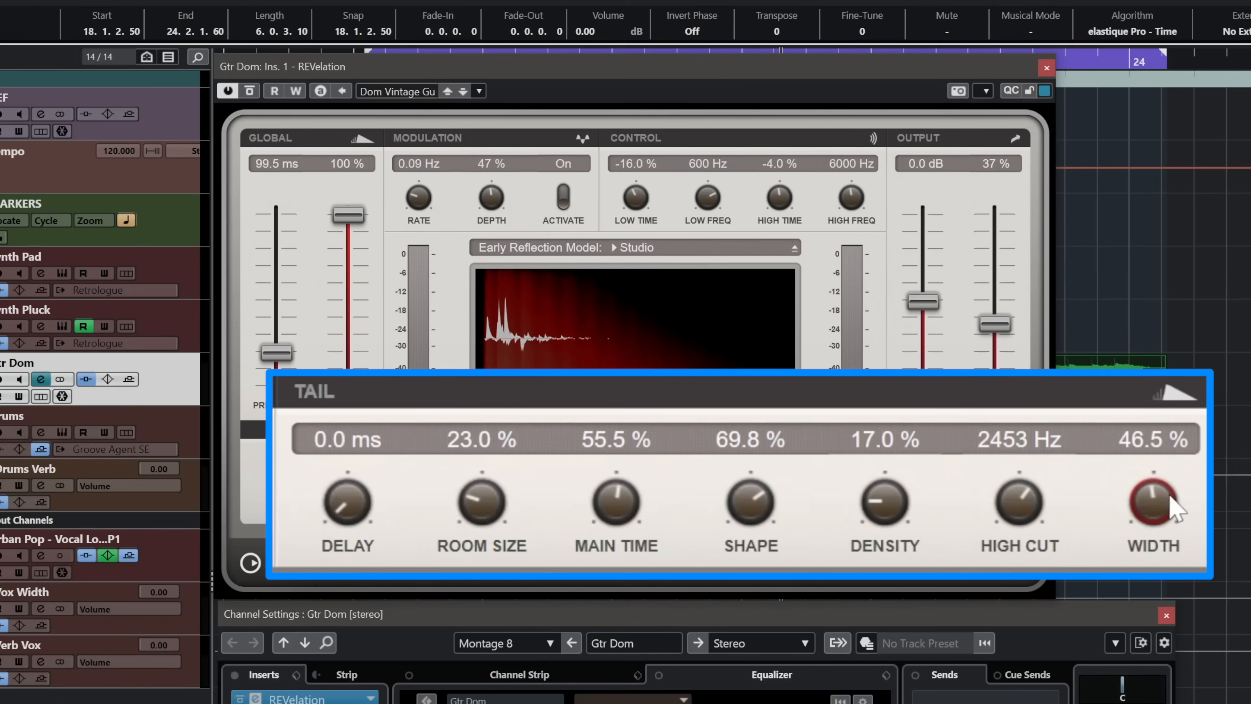
drag(1170, 496, 1152, 506)
key(space)
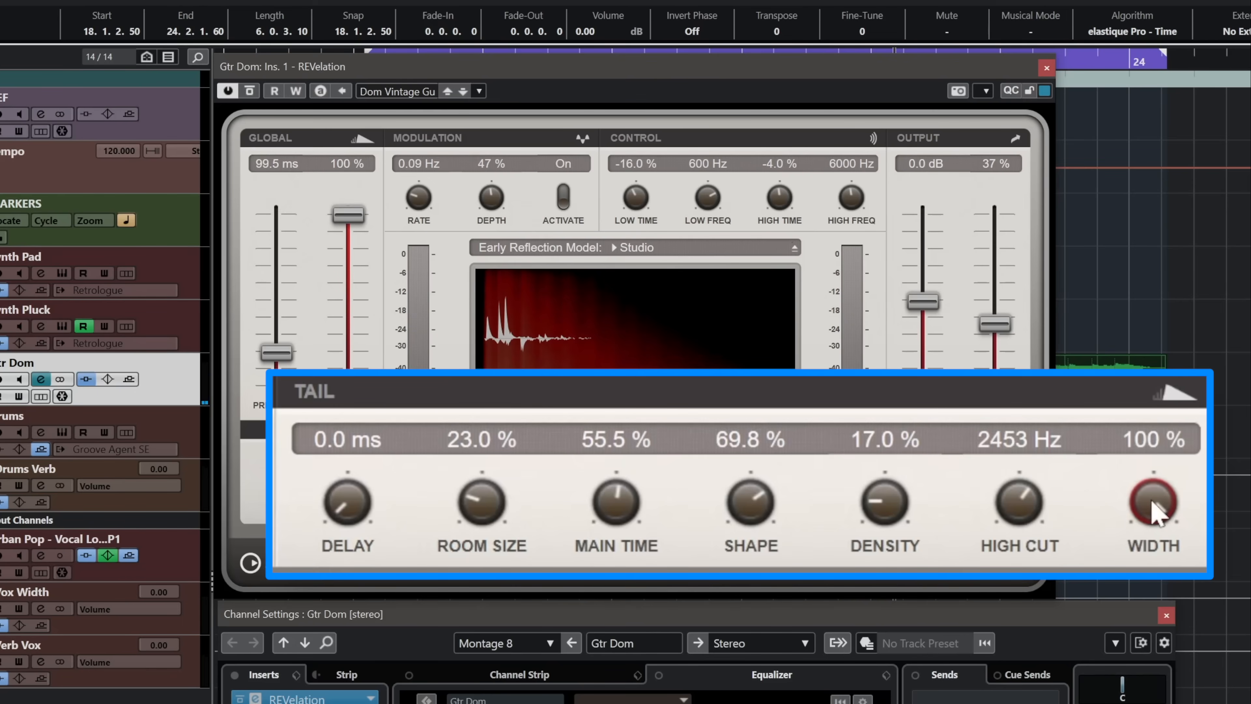
drag(1152, 502, 1156, 526)
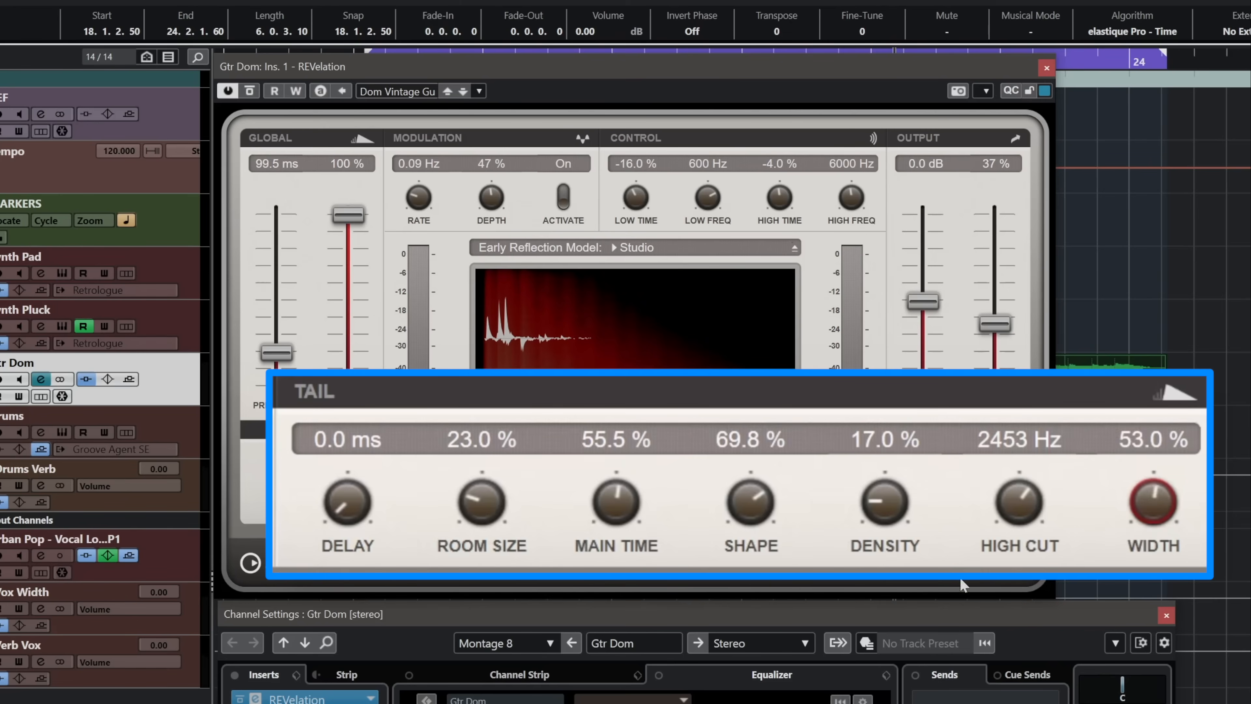
drag(1168, 555, 1161, 481)
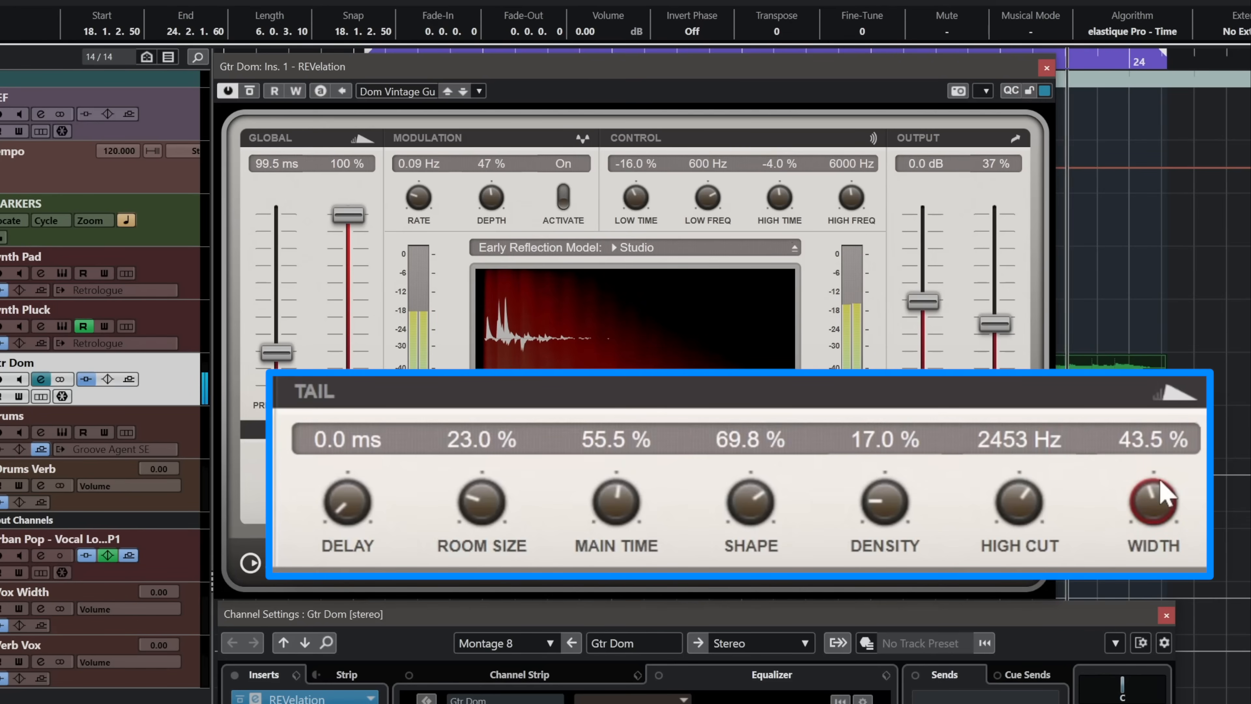